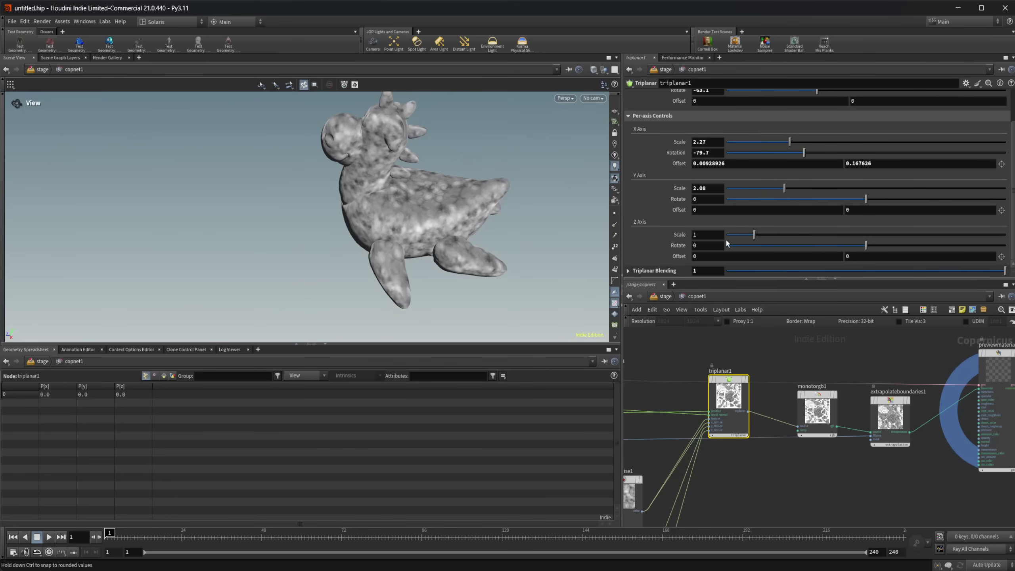
Raise the triplanar node's Z-axis scale slightly while checking the pattern on the front of the toy.
drag(369, 232, 546, 210)
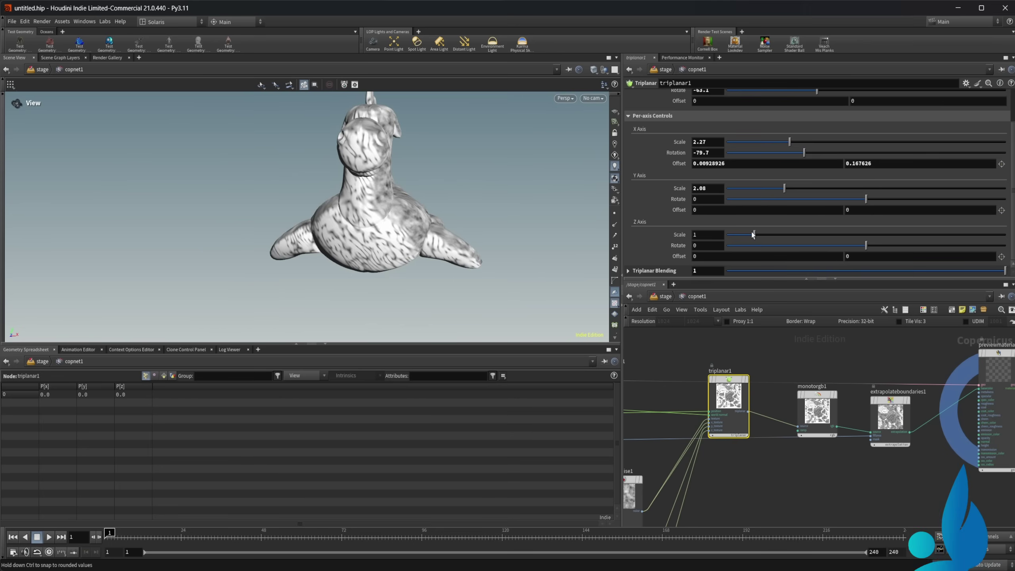
mouse_move(754, 235)
mouse_down()
mouse_move(793, 234)
mouse_move(759, 236)
mouse_up()
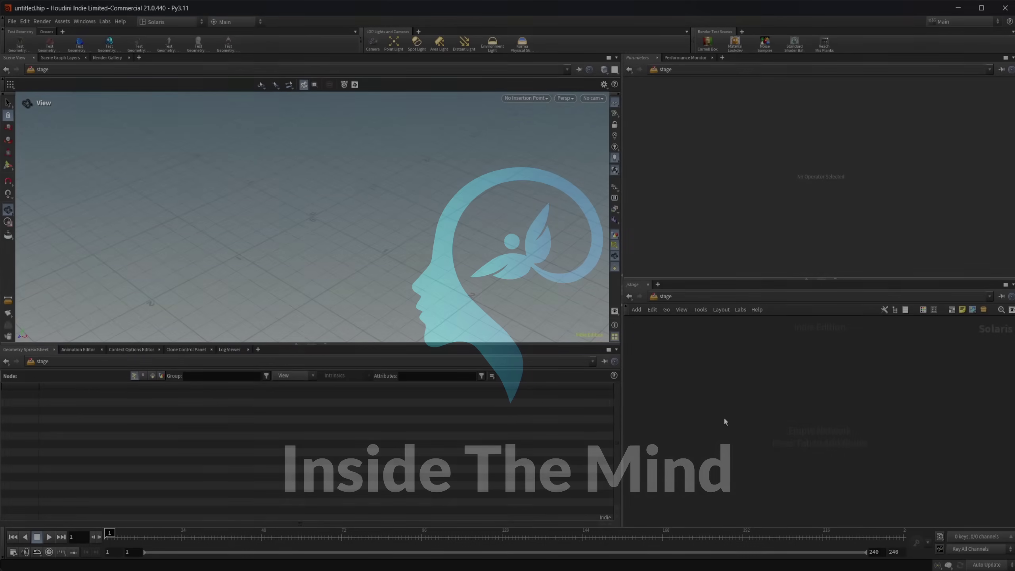
Create a COP network in the empty stage and go inside it.
key(Tab)
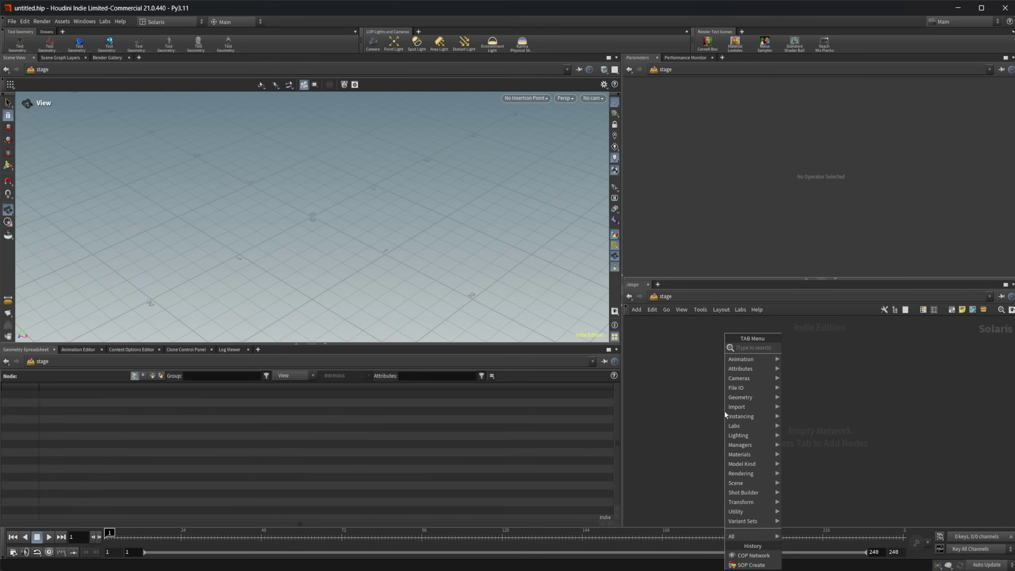
text(cop)
key(Return)
click(725, 412)
double_click(725, 411)
Add a Triplanar node to the COP network.
key(Tab)
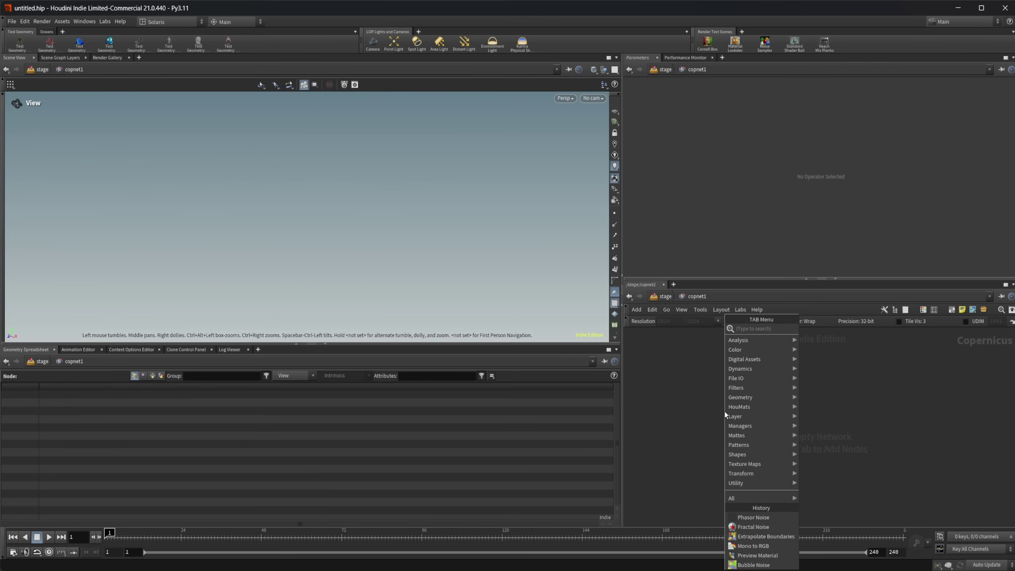
text(trip)
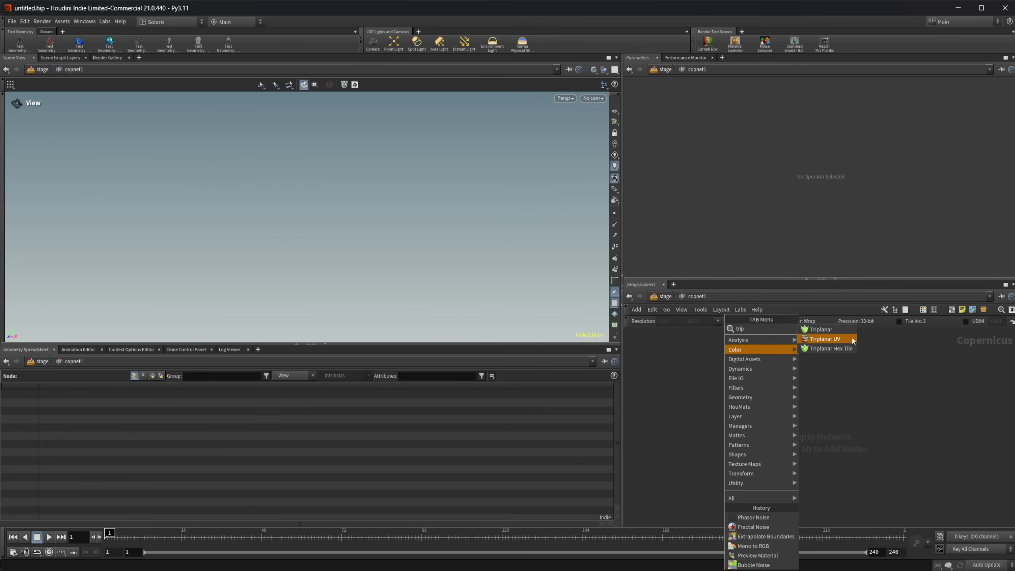
click(833, 331)
click(777, 415)
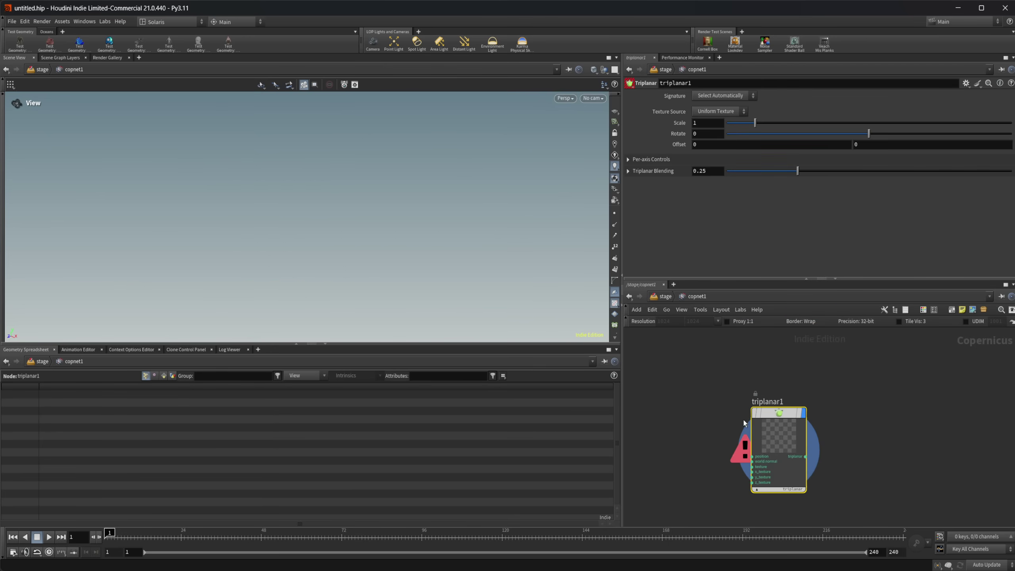
Examine the Triplanar UV node inside the triplanar node, return to the COP network and review the triplanar inputs.
double_click(772, 424)
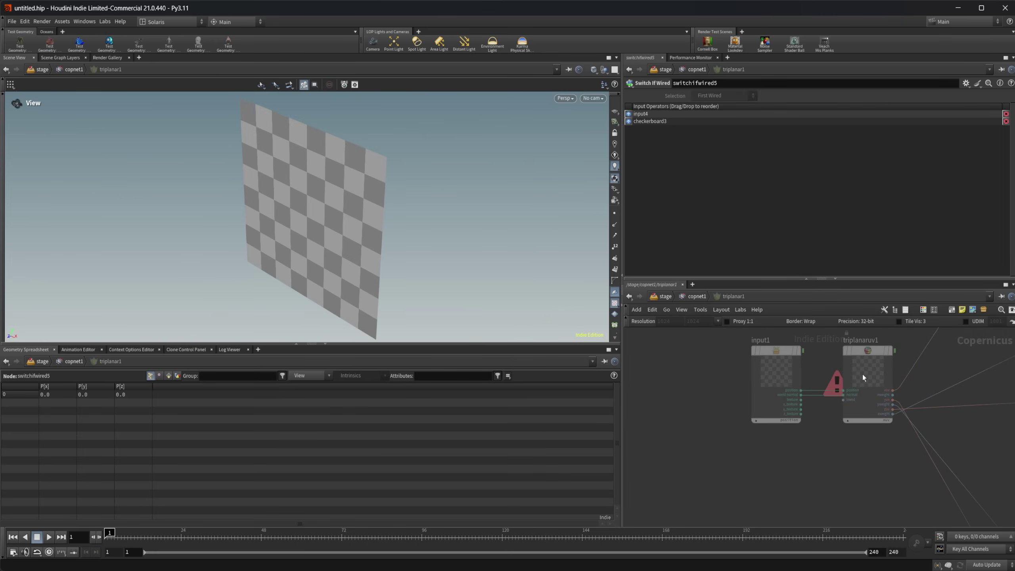
click(850, 373)
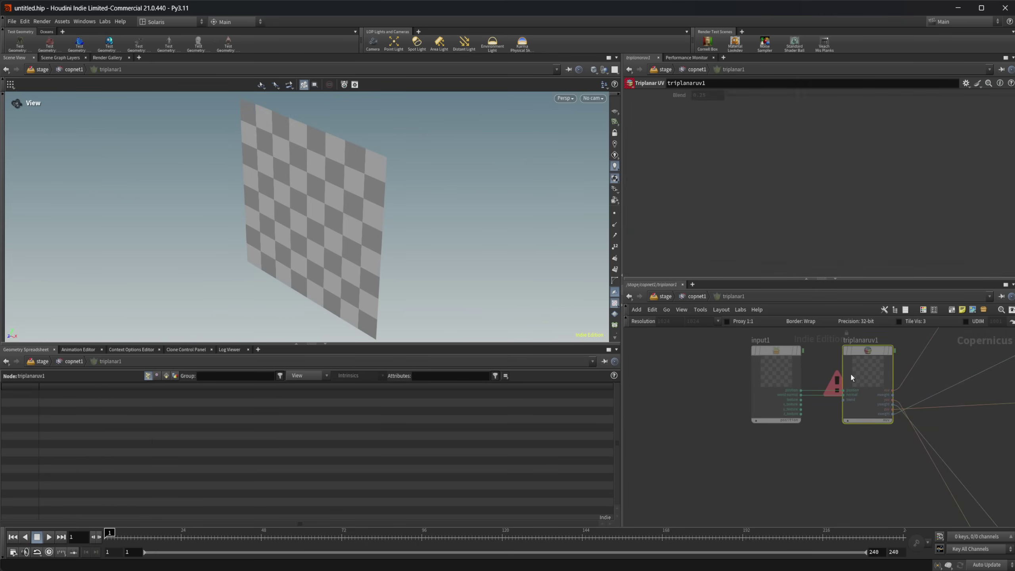
click(691, 297)
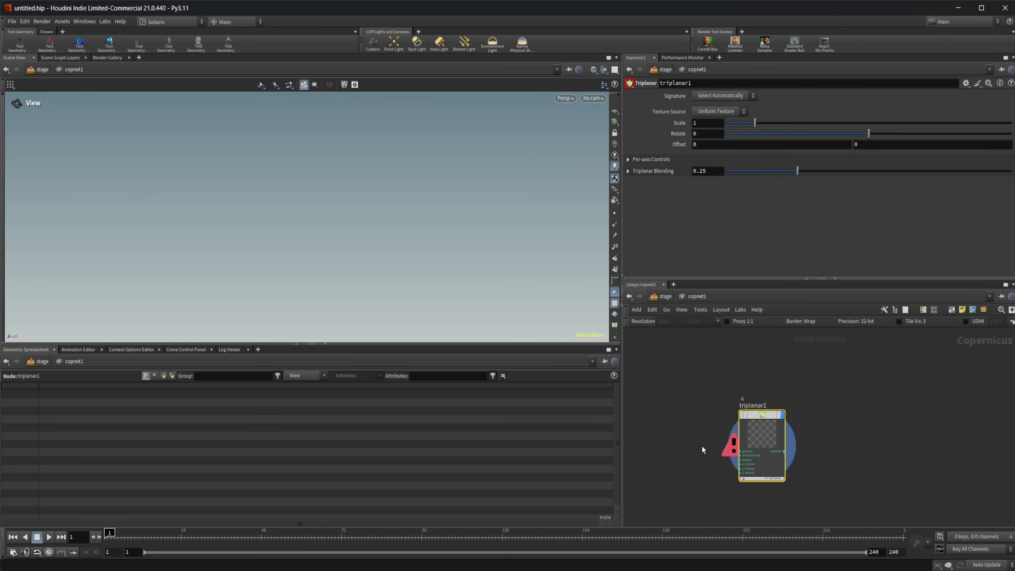
scroll(720, 450, down, 1)
middle_drag(720, 450, 745, 445)
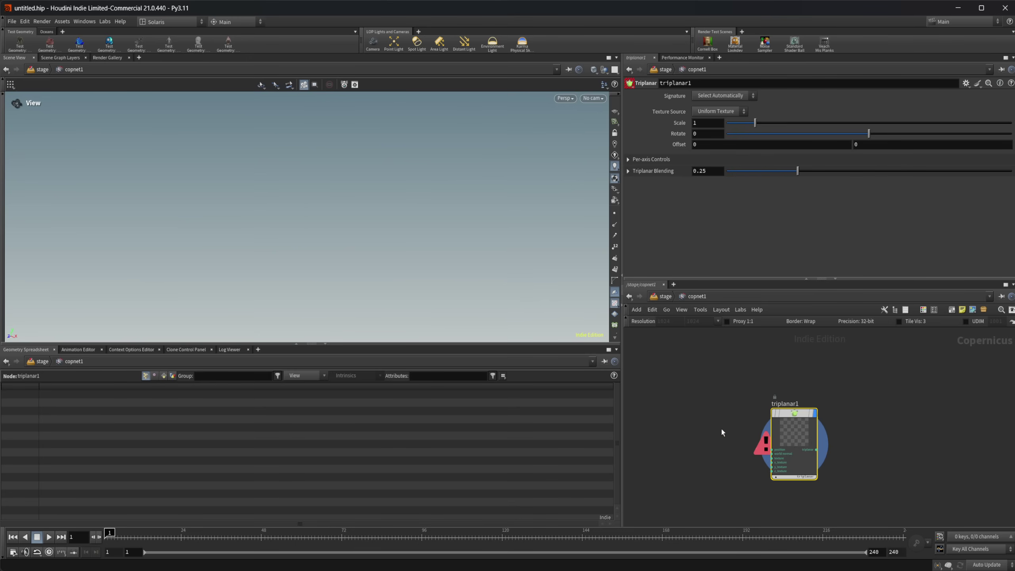
scroll(757, 455, up, 2)
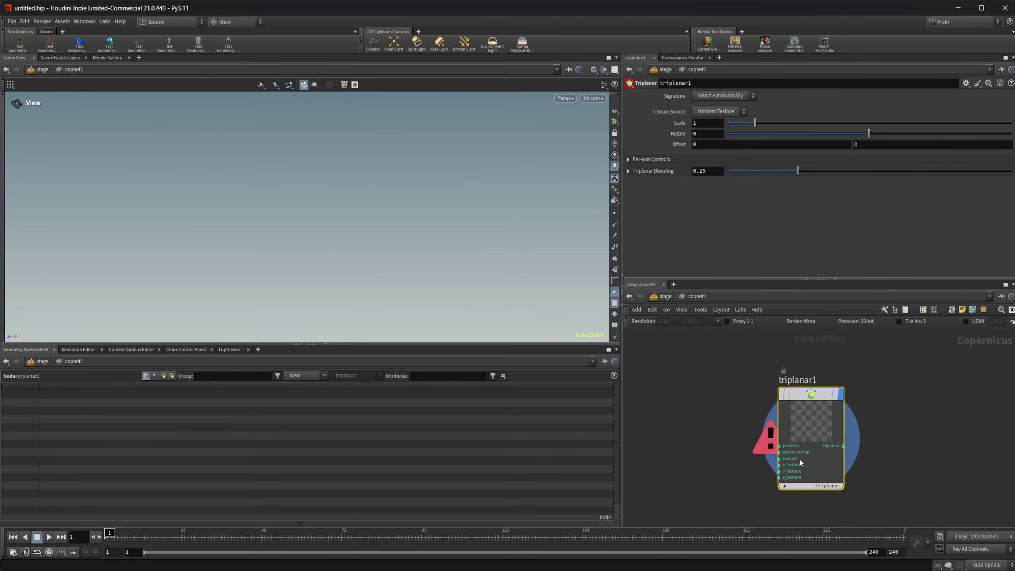
scroll(681, 442, down, 2)
Add a Bake Setup upstream of the triplanar node and delete its cage SOP import.
middle_drag(718, 443, 770, 436)
key(Tab)
text(bake)
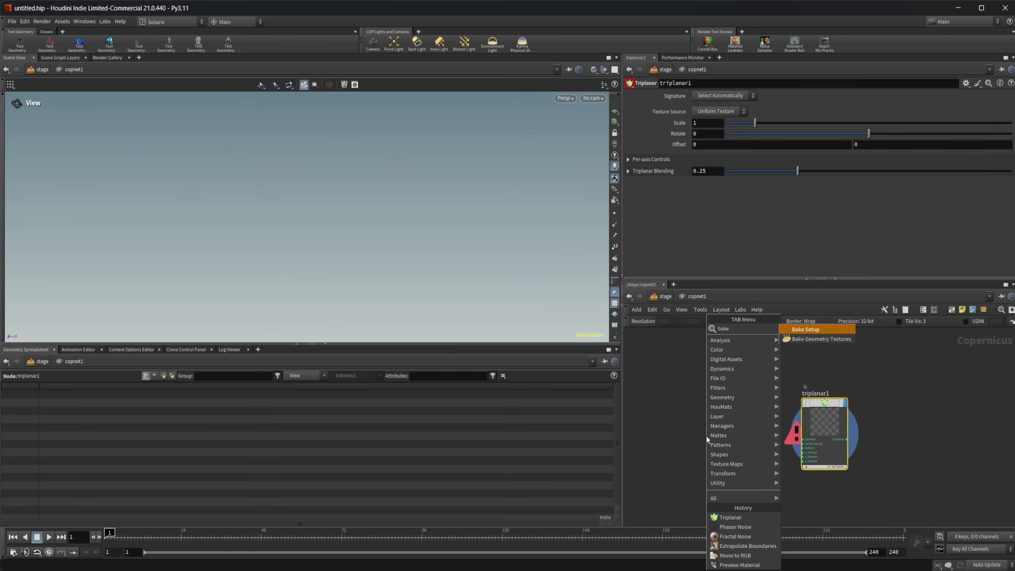
key(Return)
click(706, 434)
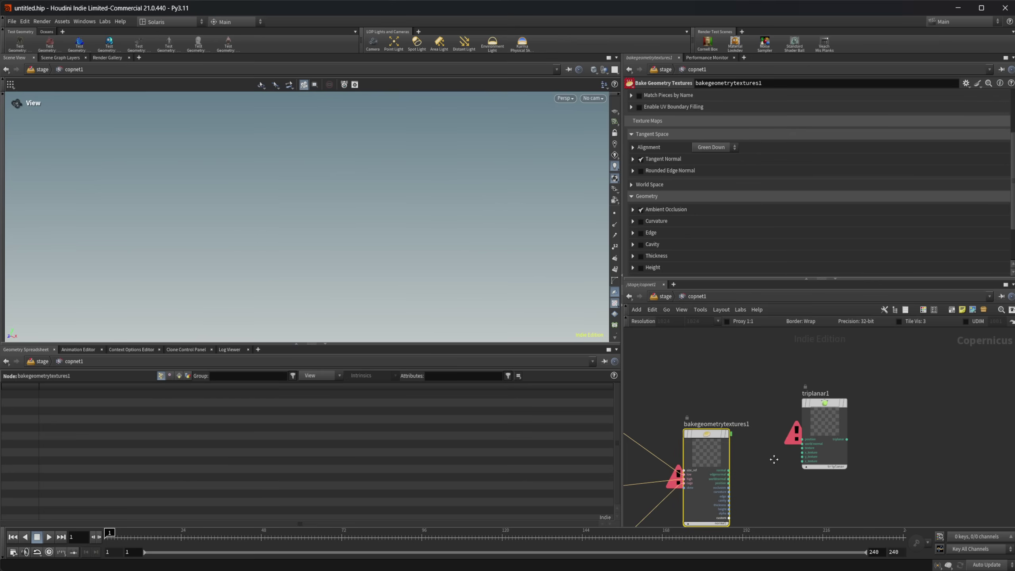
click(713, 445)
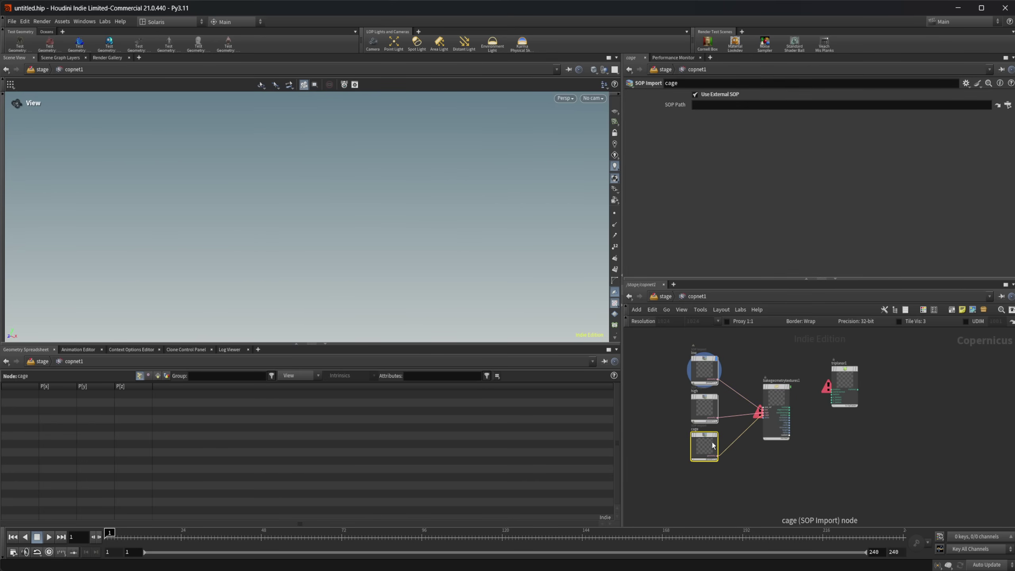
scroll(742, 398, up, 3)
Turn off Use External SOP on the low SOP Import and go inside that node.
click(714, 401)
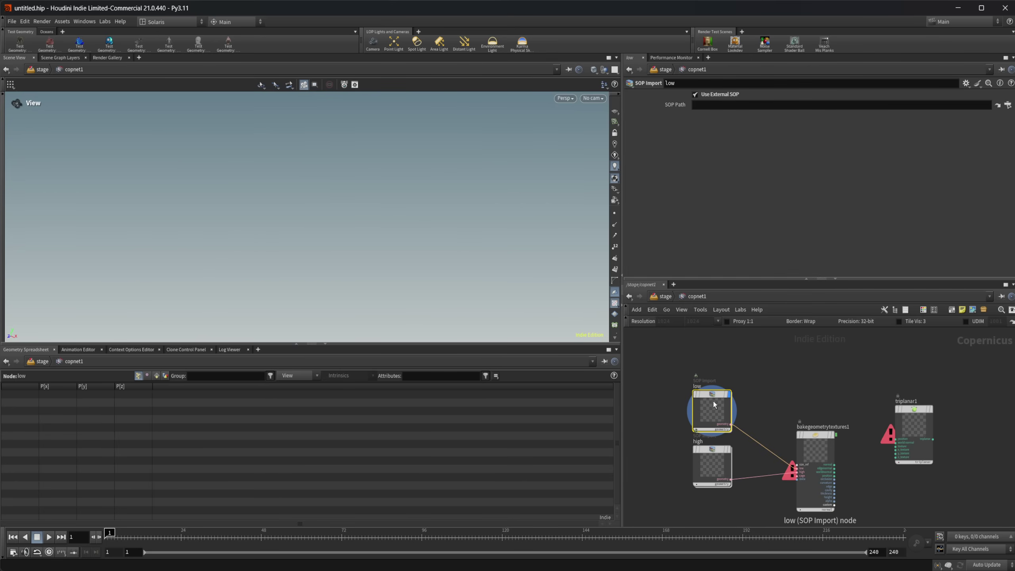
click(695, 94)
double_click(706, 402)
Add a Rubber Toy test geometry inside the low import and turn off its Add Shader option.
key(Tab)
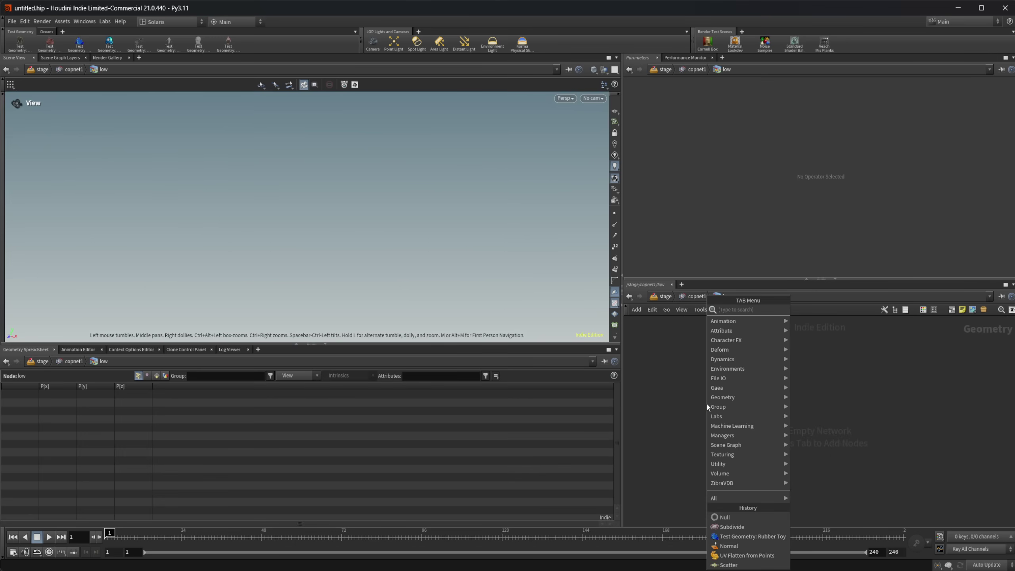
text(rubb)
key(Return)
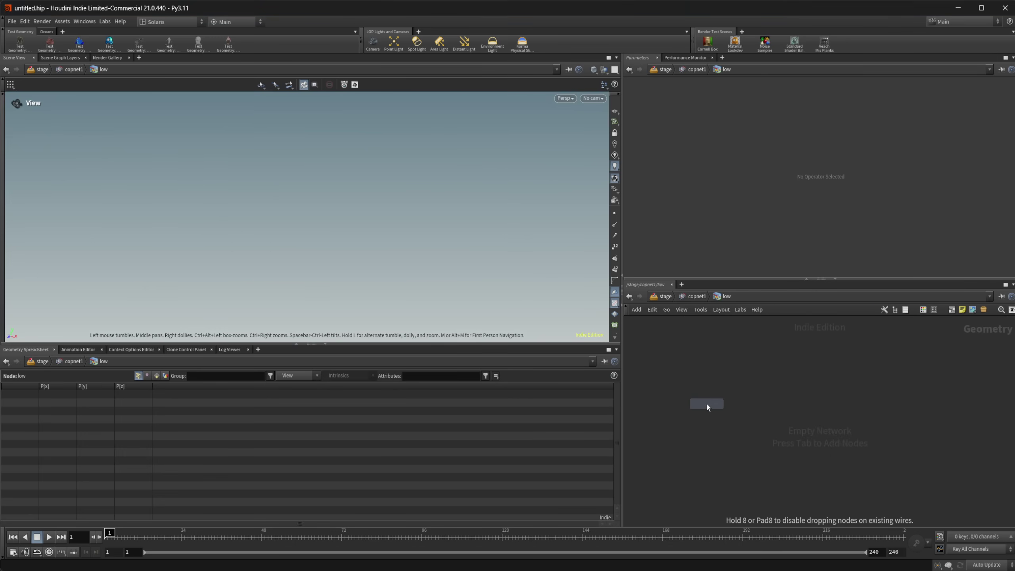
click(706, 402)
drag(285, 213, 382, 216)
middle_drag(382, 216, 436, 235)
drag(437, 236, 483, 233)
click(695, 139)
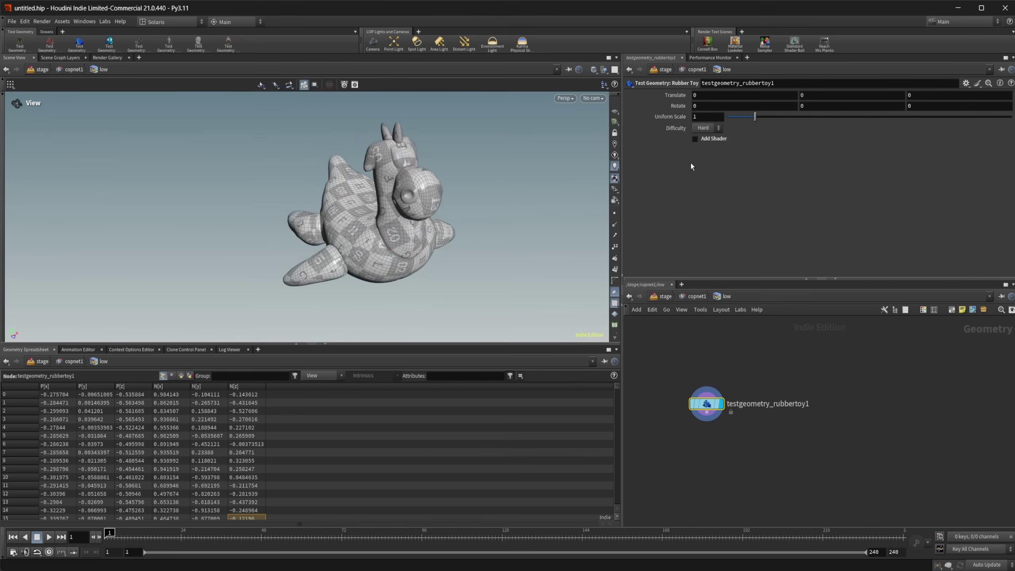
Add a Subdivide node after the rubber toy with a depth of 3 and place it below the toy.
middle_drag(715, 459, 694, 444)
key(Tab)
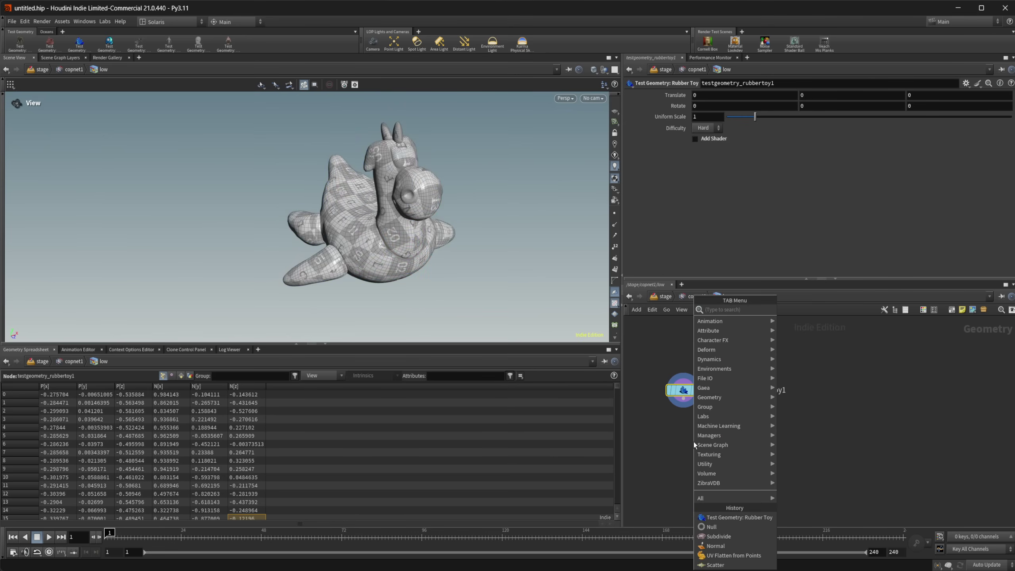
text(sub)
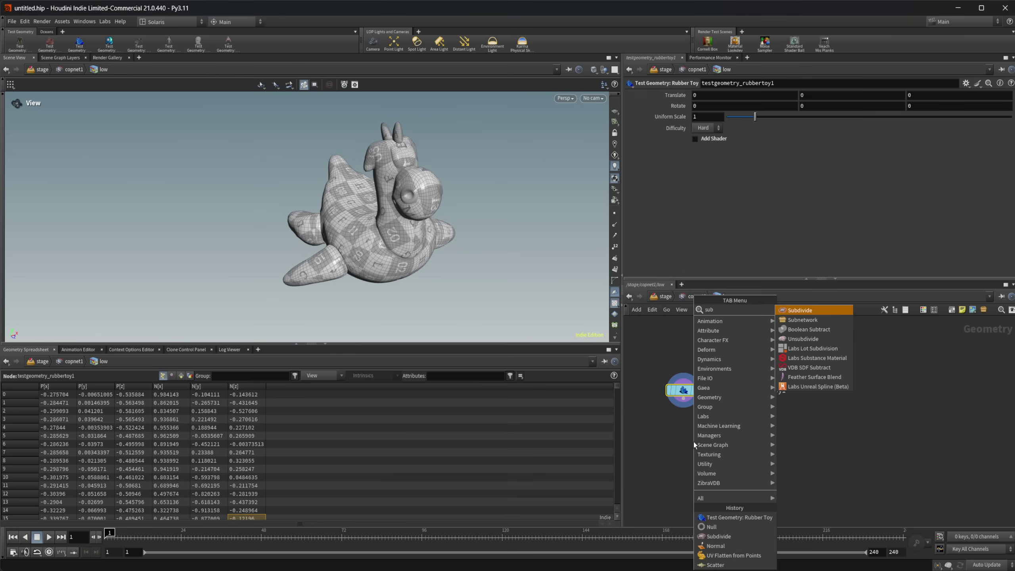
key(Return)
drag(819, 130, 1005, 132)
drag(699, 429, 750, 433)
Append a null named OUT_HP after the subdivide and set the display flag on the rubber toy node.
key(Tab)
text(null)
key(Return)
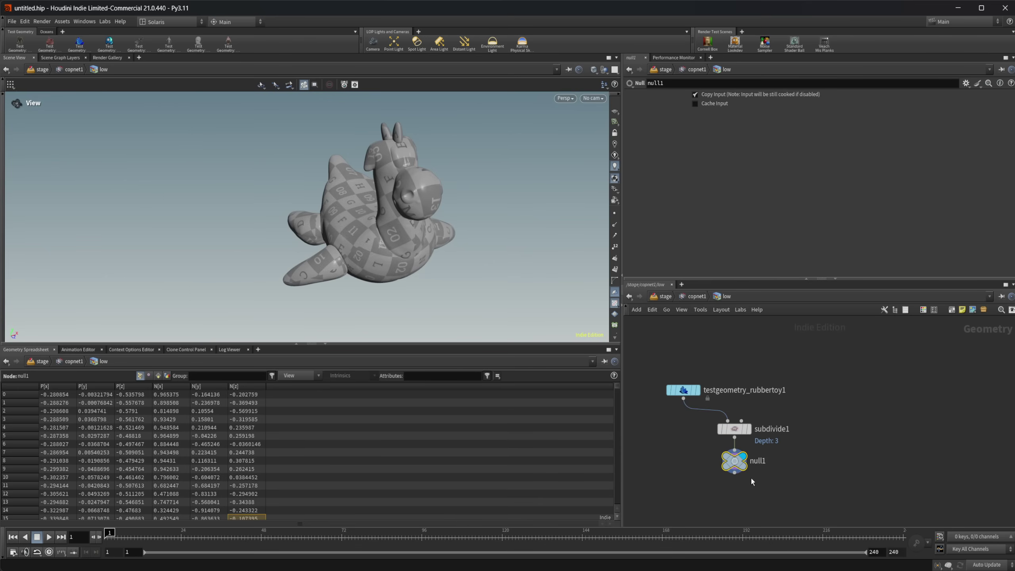
double_click(758, 475)
text(OUT_HP)
key(Return)
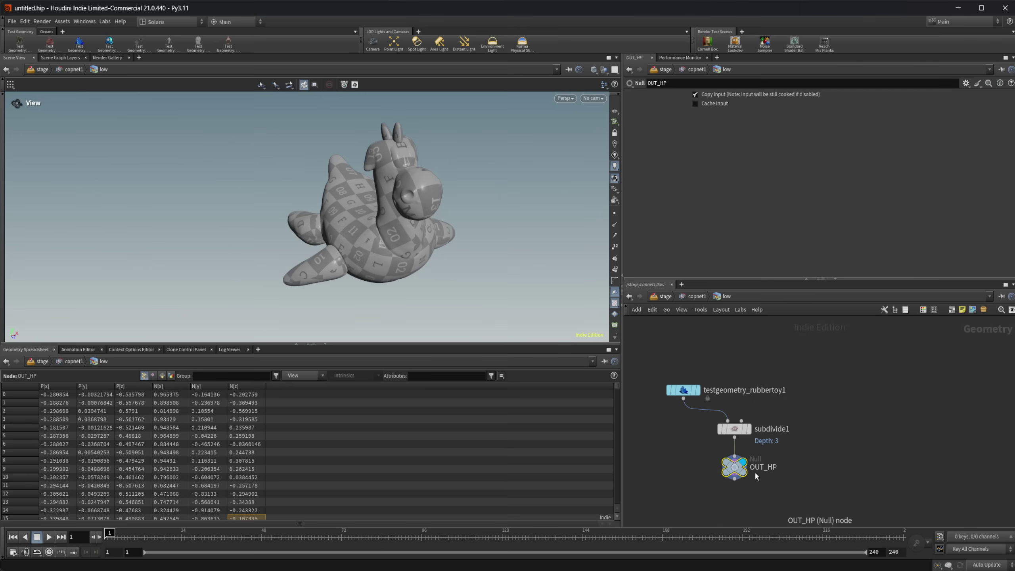
click(684, 392)
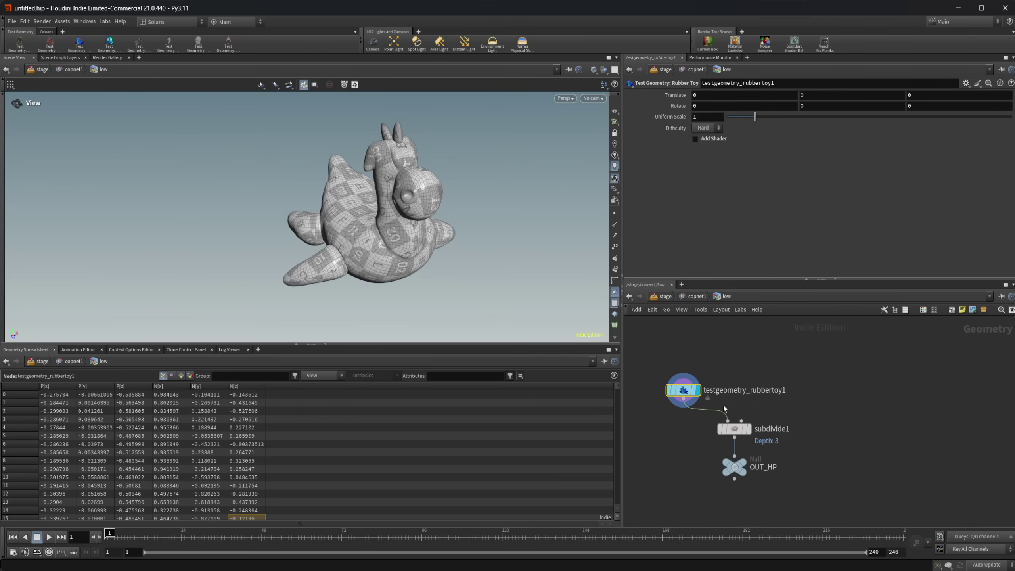
Copy the OUT_HP null and paste its path, /stage/copnet1/low/OUT_HP, as the high import's SOP Path.
click(723, 462)
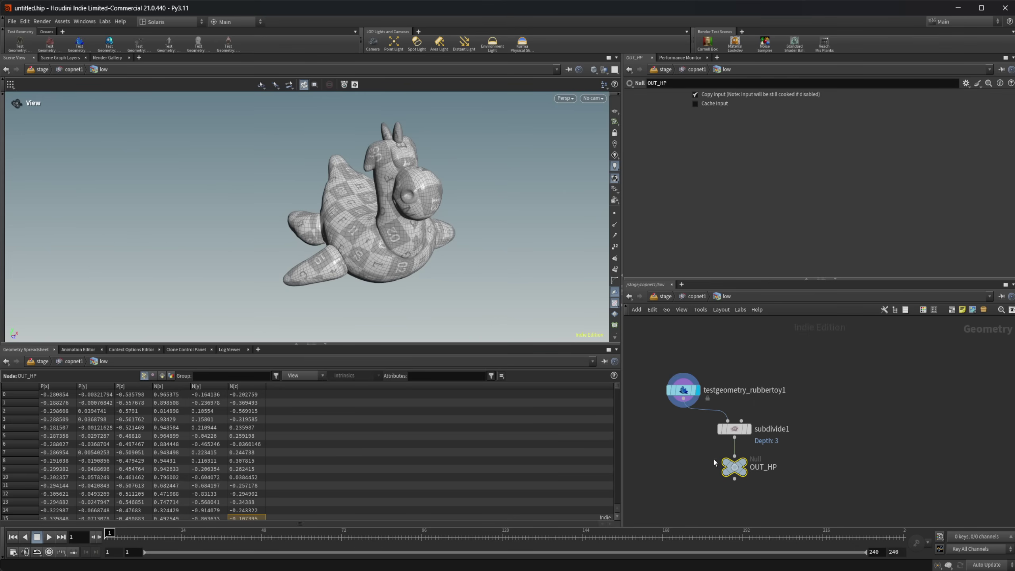
key(ctrl+c)
click(697, 296)
click(690, 463)
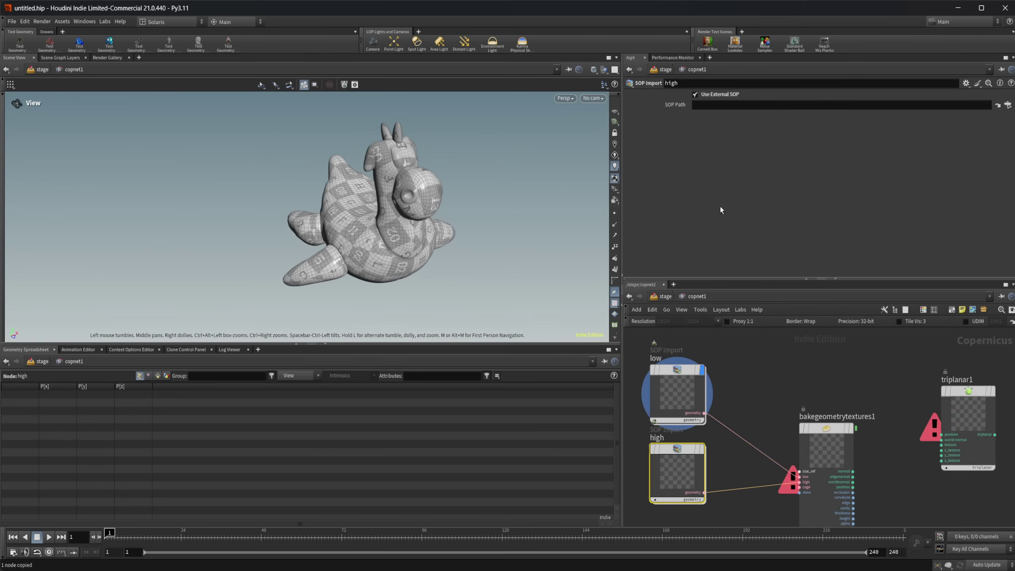
click(734, 104)
key(ctrl+v)
key(Return)
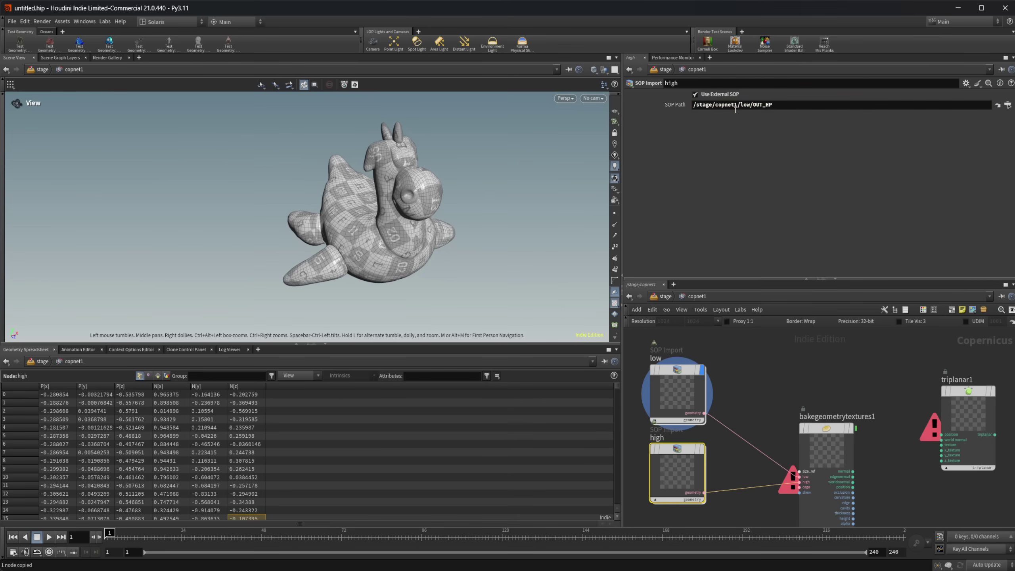
Display the high and the low SOP imports in turn to compare their geometry.
click(687, 458)
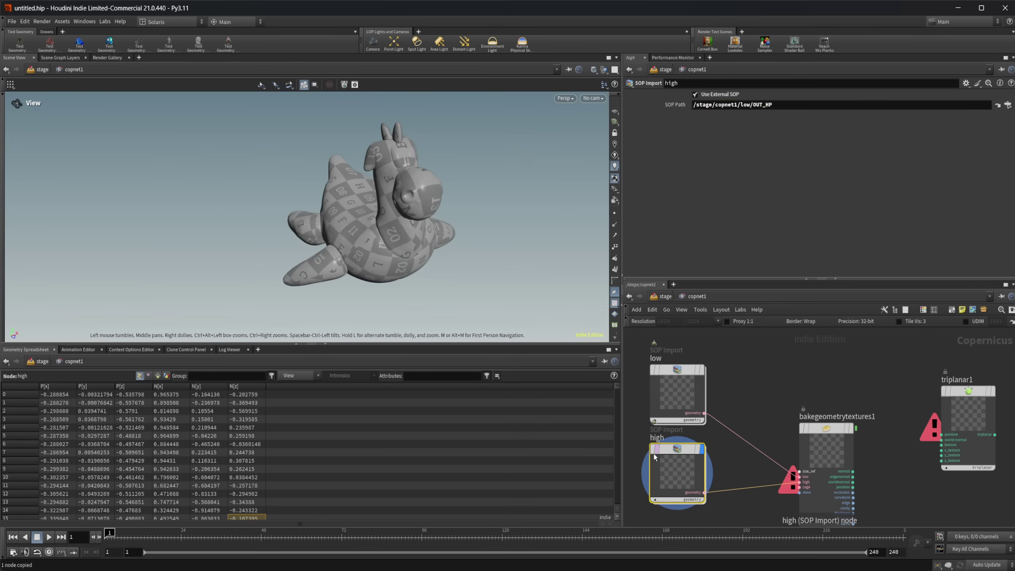
click(685, 399)
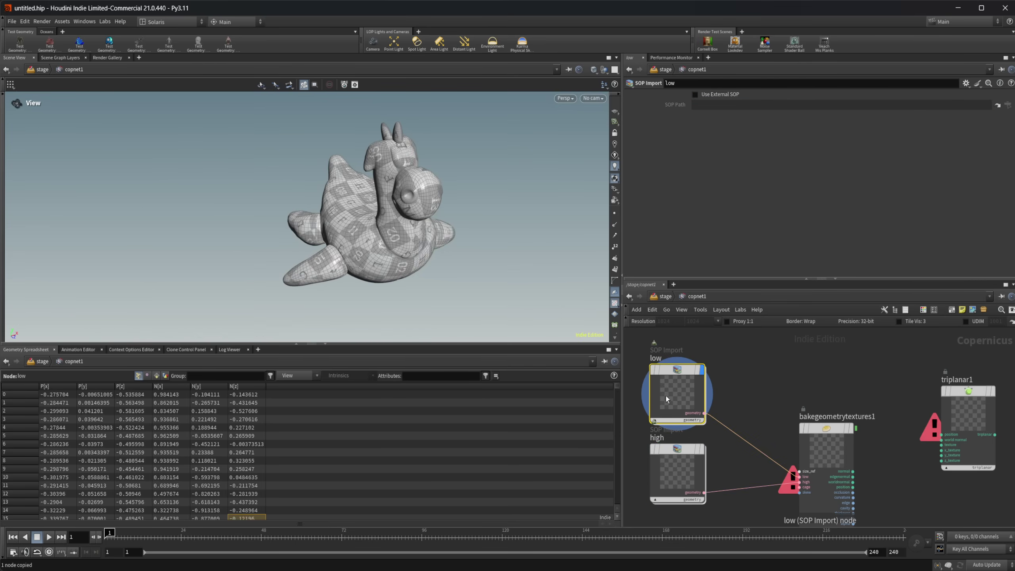
drag(405, 262, 352, 217)
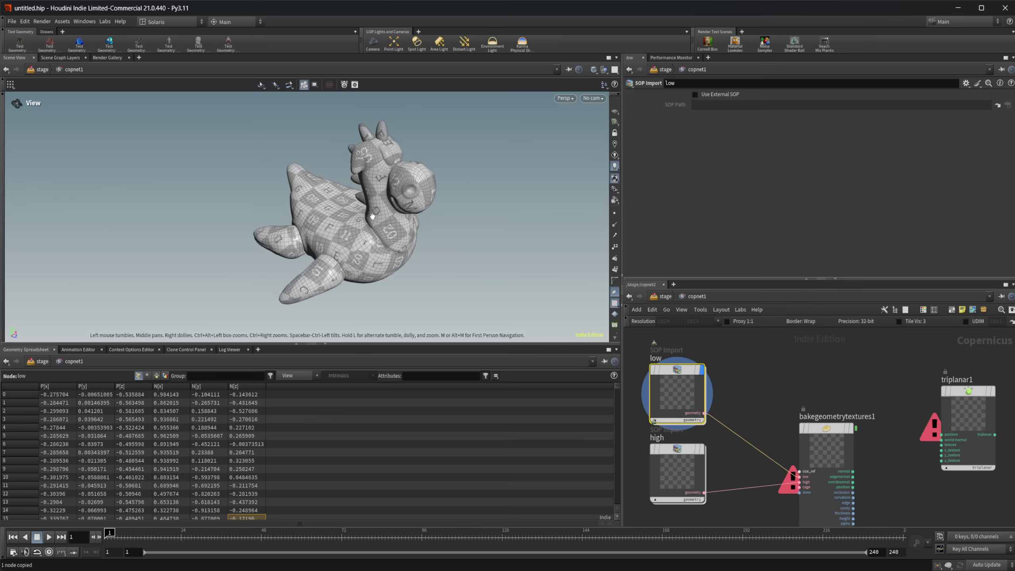
Display the Bake Geometry Textures node's output and inspect the baked normal map.
middle_drag(759, 422, 724, 414)
drag(777, 422, 768, 396)
click(769, 396)
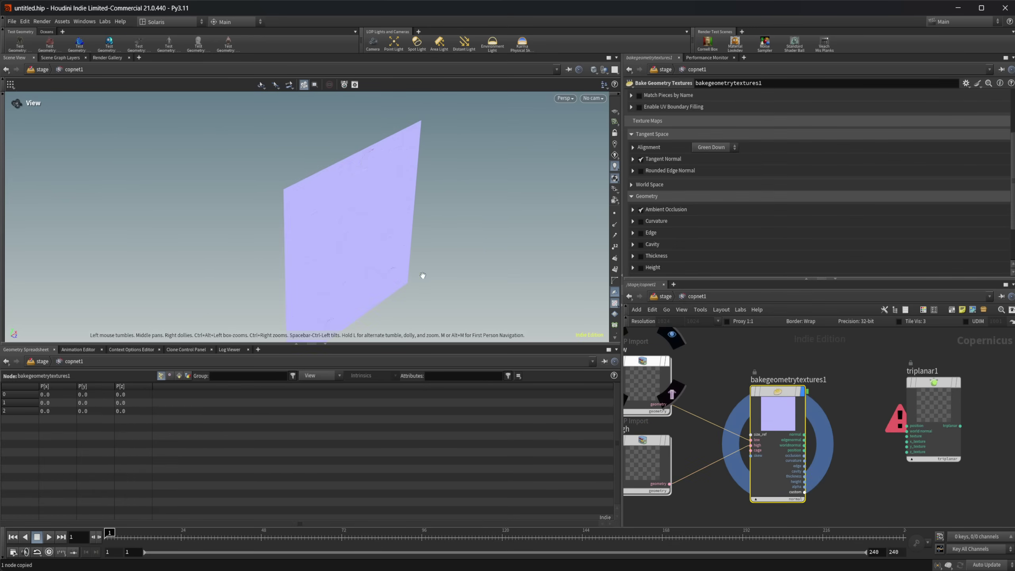
drag(422, 275, 407, 224)
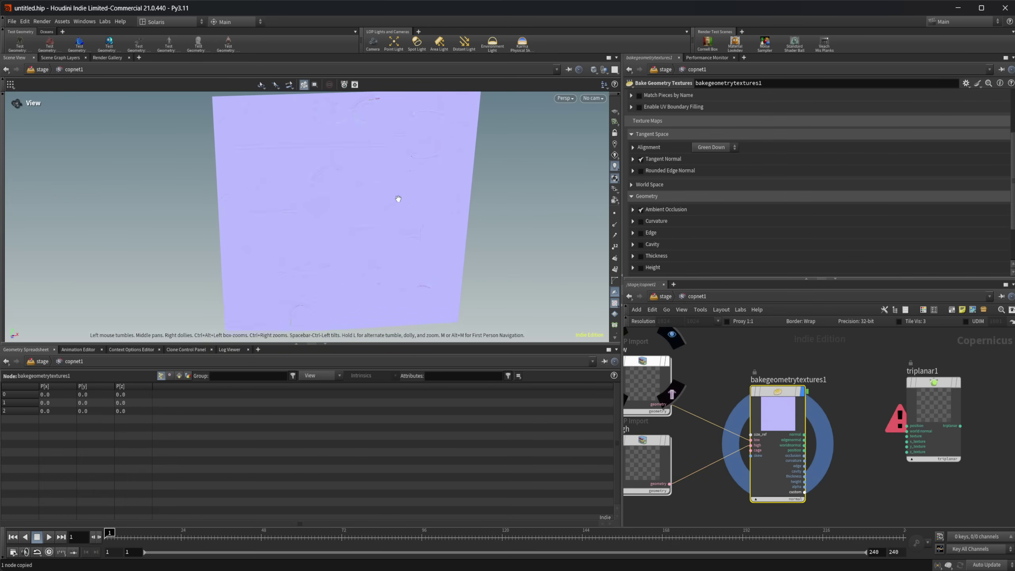
middle_drag(837, 464, 808, 462)
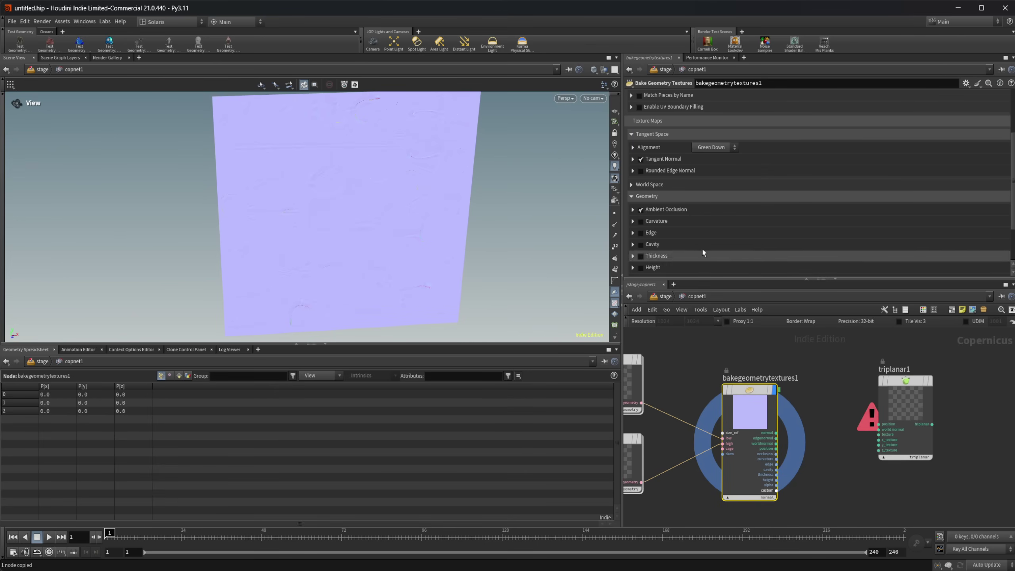
Enable the World Normal and Position maps in the bake node's World Space settings.
scroll(684, 221, up, 2)
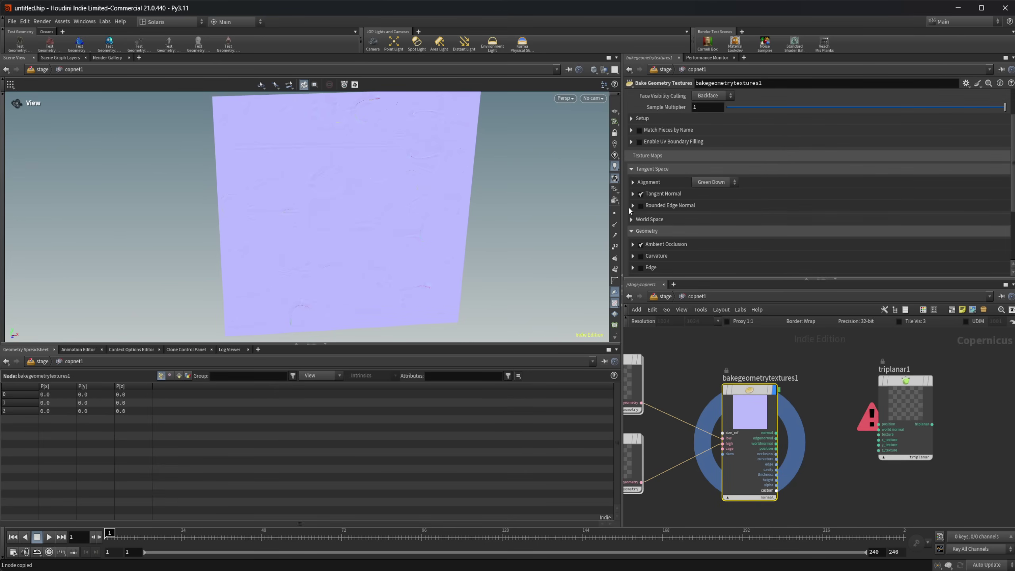
click(631, 219)
click(641, 244)
click(640, 256)
Connect the bake node's position and worldnormal outputs to the triplanar node's position and world normal inputs.
middle_drag(800, 454, 768, 440)
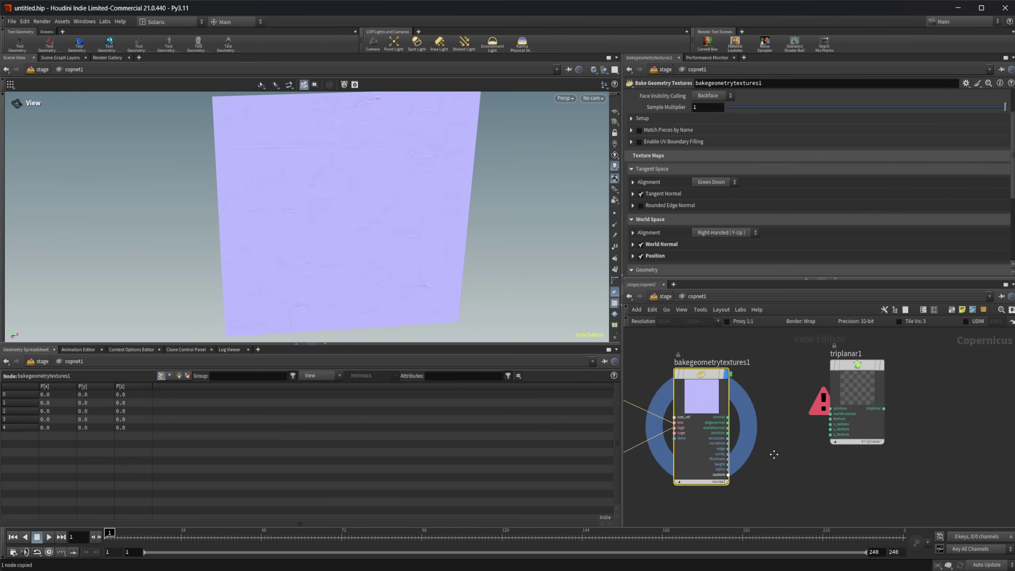
scroll(769, 439, up, 3)
click(716, 441)
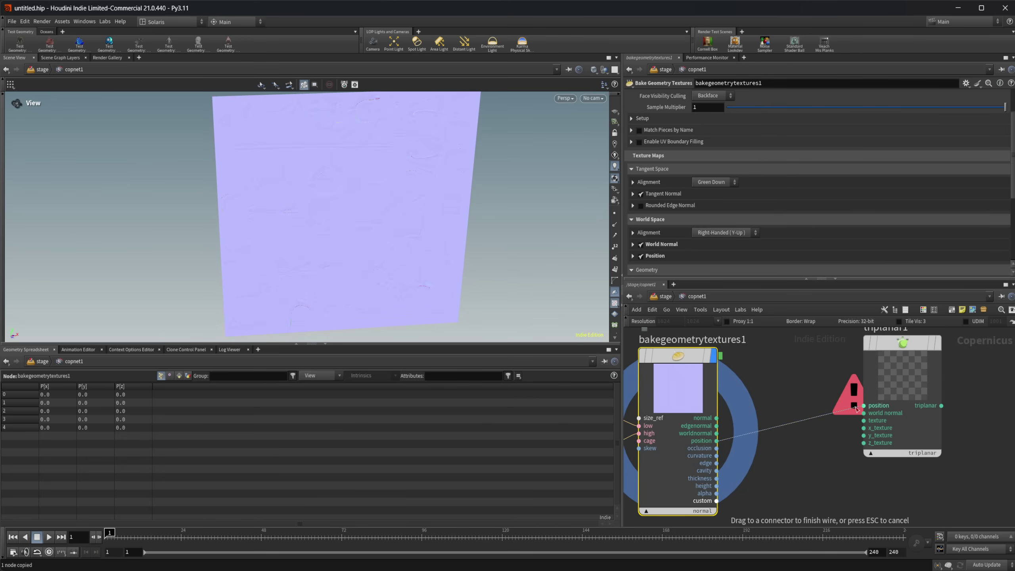
click(863, 406)
click(716, 433)
click(861, 414)
Reposition the triplanar node farther from the bake node and display its output.
middle_drag(841, 438, 739, 426)
drag(810, 371, 860, 402)
click(858, 402)
key(r)
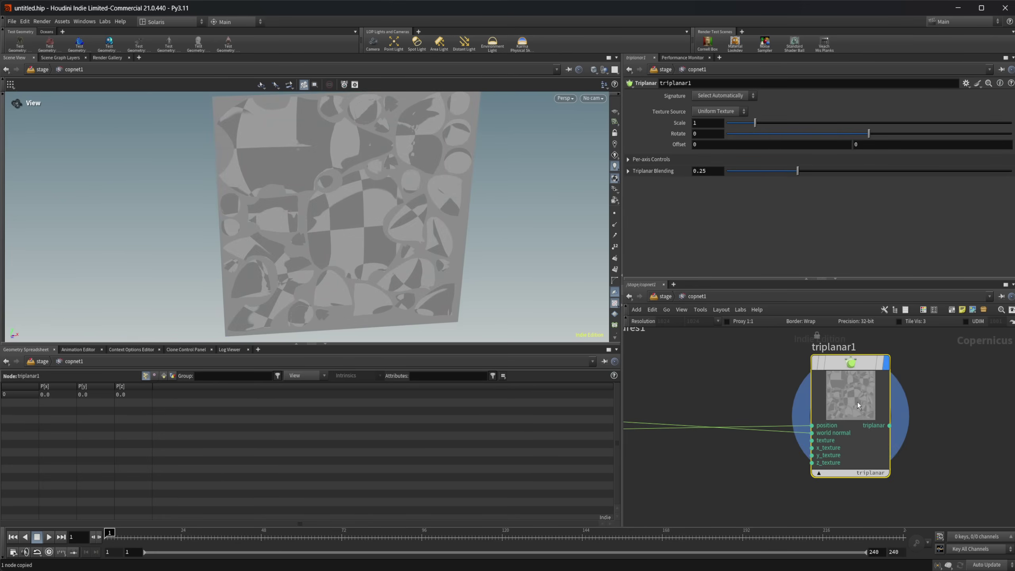
scroll(332, 234, down, 3)
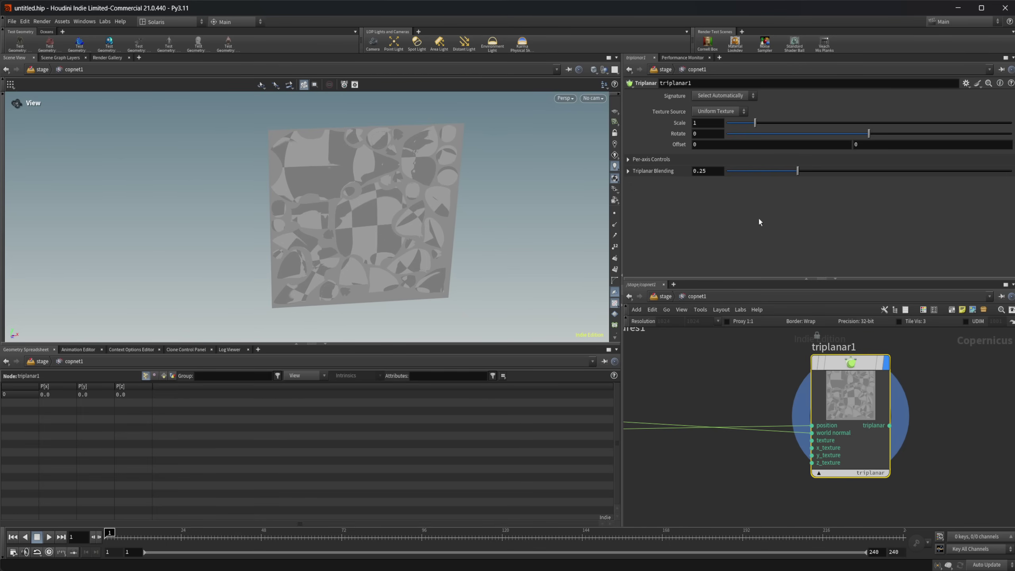
Switch the triplanar's Texture Source to Texture Per Axis and back to Uniform Texture.
click(728, 112)
click(725, 130)
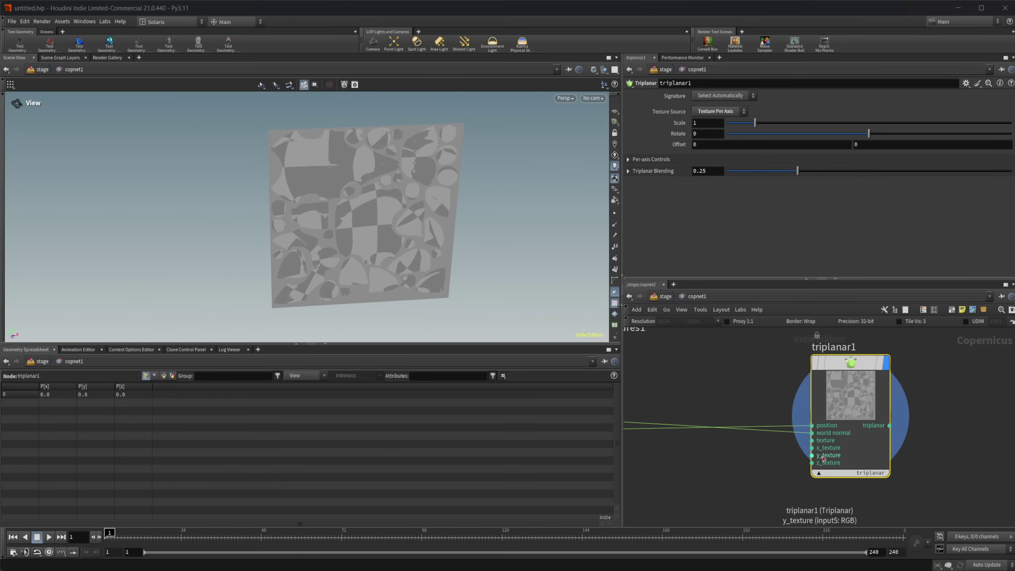
click(724, 112)
click(723, 115)
Add a Fractal Noise node below the bake and triplanar nodes and display its output.
scroll(676, 498, down, 3)
middle_drag(678, 490, 722, 432)
middle_drag(704, 467, 688, 432)
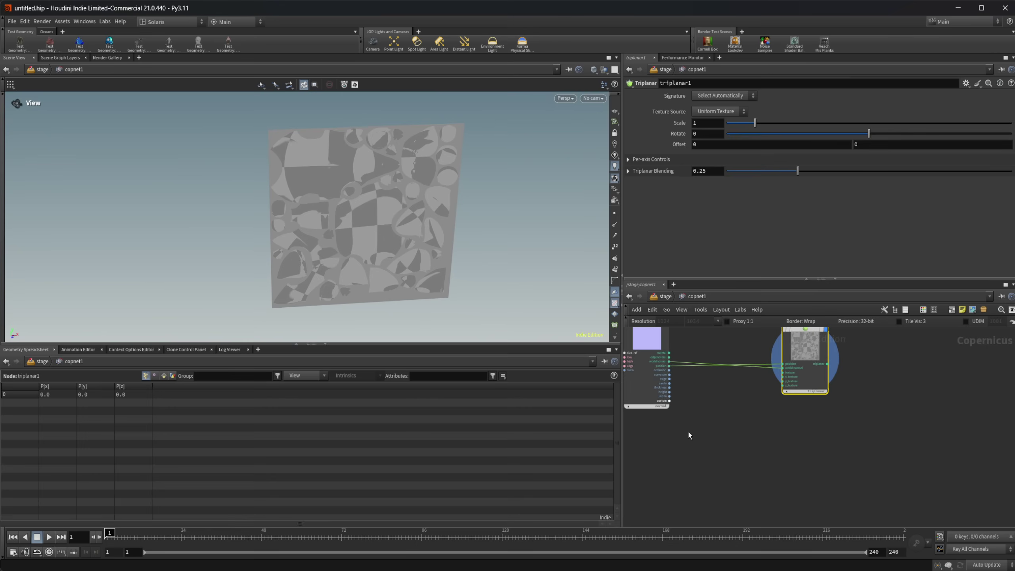
key(Tab)
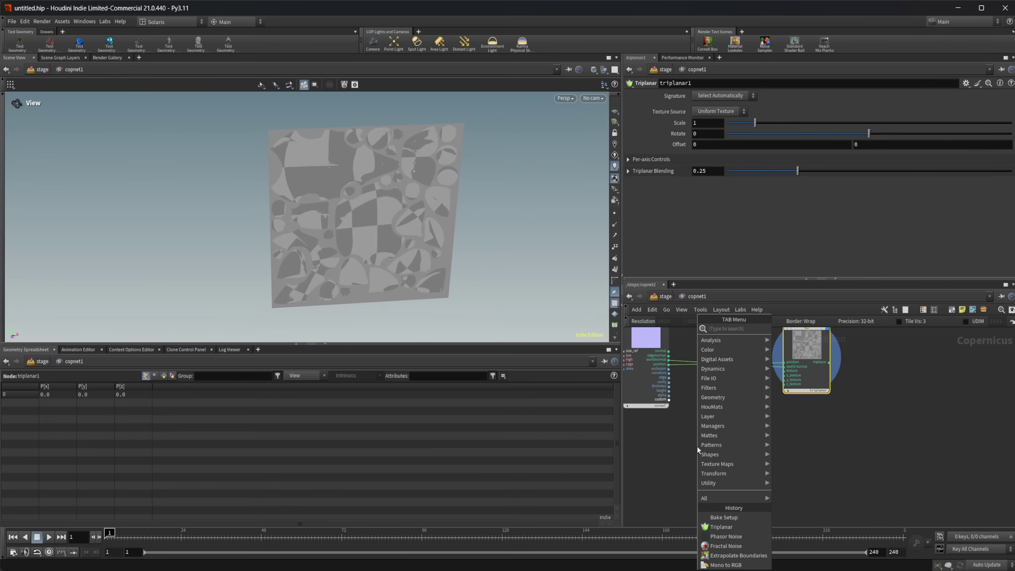
text(fra)
key(Return)
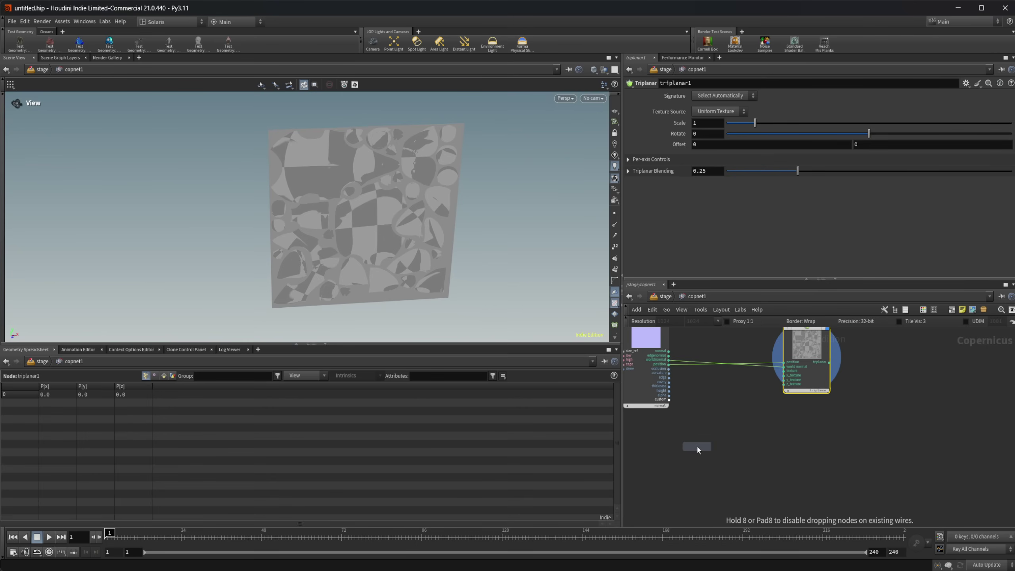
click(698, 447)
scroll(703, 446, up, 1)
key(r)
click(714, 475)
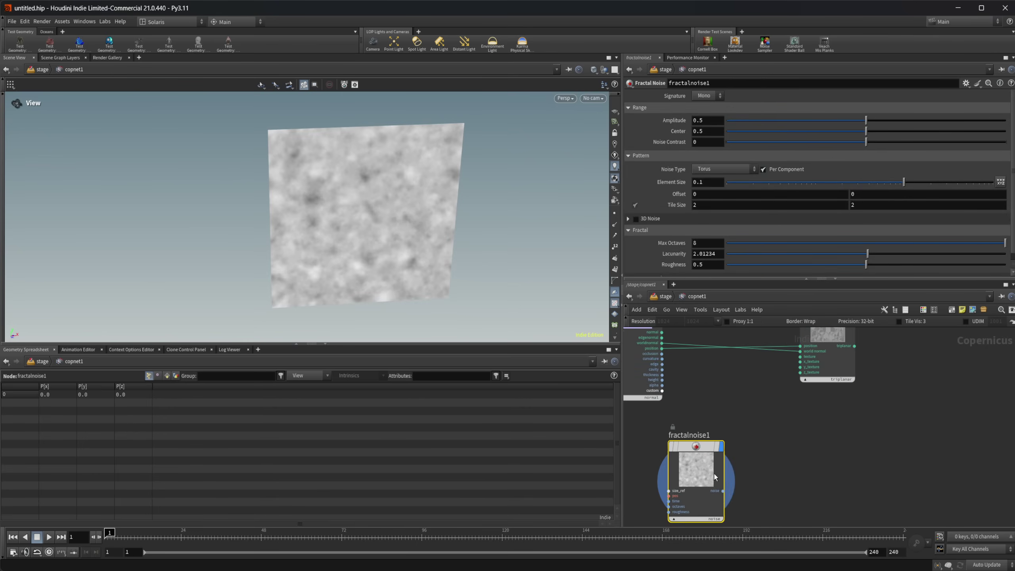
Set the noise to Amplitude 0.797, Center 0.341, Noise Contrast 0.388 and Element Size 0.239417, and connect it to the triplanar's texture input.
drag(896, 120, 948, 121)
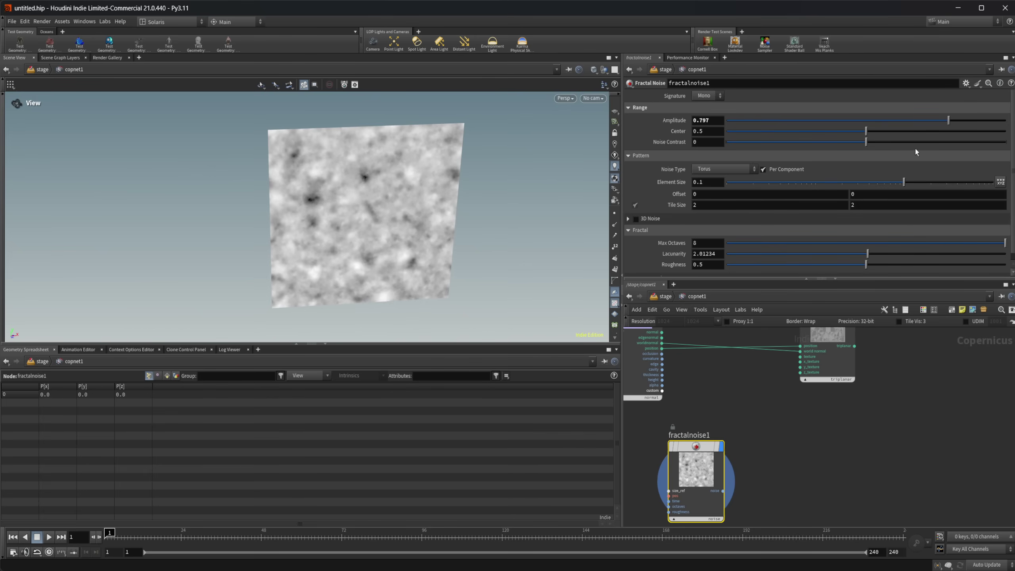
drag(866, 133, 938, 186)
scroll(724, 497, up, 3)
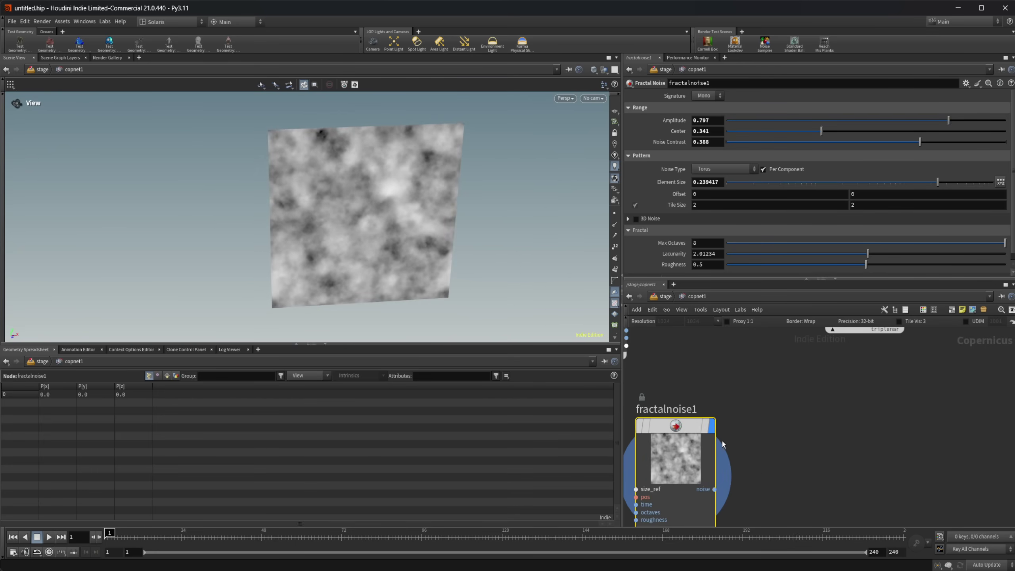
drag(717, 489, 788, 395)
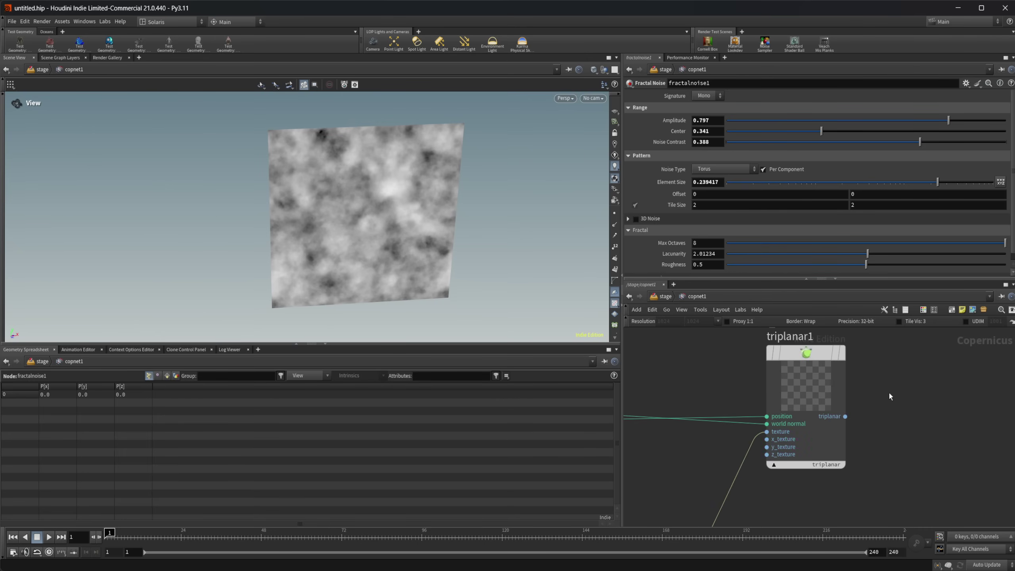
Add a Preview Material node after the triplanar node.
key(h)
key(Tab)
text(prev)
key(Return)
click(877, 400)
drag(872, 425, 890, 402)
Connect the low SOP import's geometry output to the Preview Material's geo input.
middle_drag(730, 358, 812, 369)
click(674, 394)
scroll(802, 377, up, 2)
middle_drag(916, 387, 761, 406)
click(852, 416)
drag(825, 405, 842, 400)
Add a Mono to RGB node that feeds the triplanar output into the Preview Material's basecolor.
scroll(722, 449, up, 2)
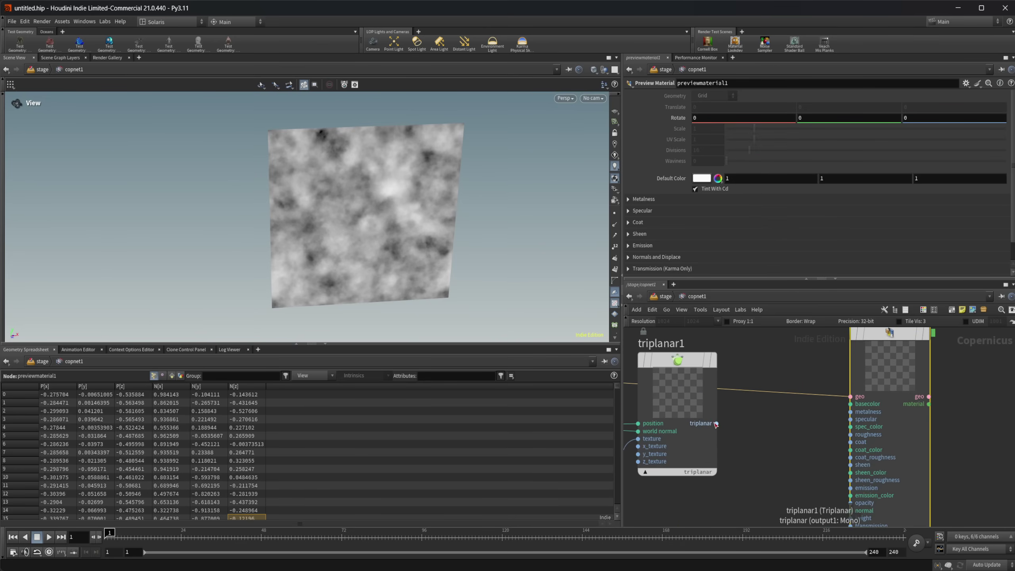
key(Tab)
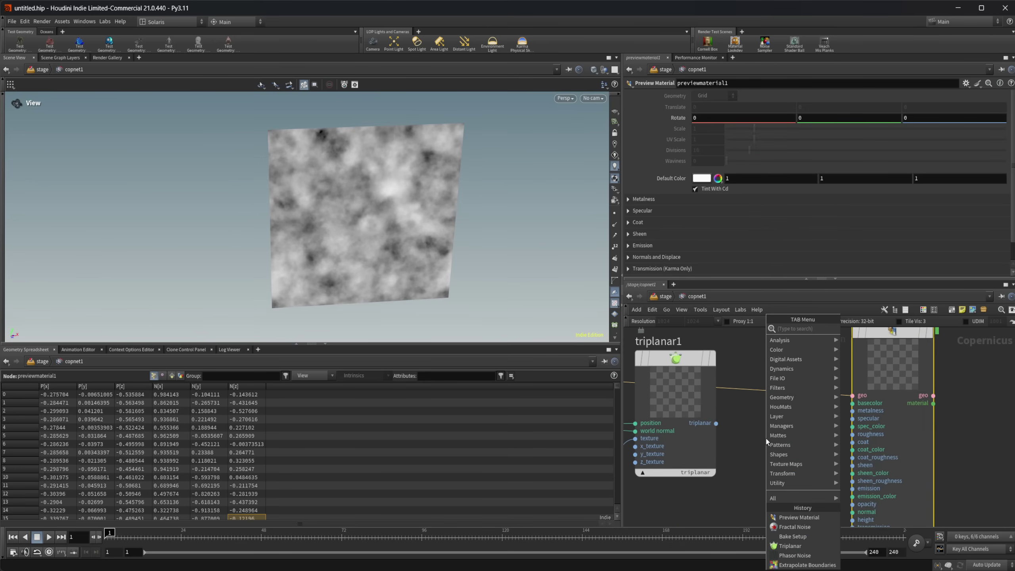
text(mono to r)
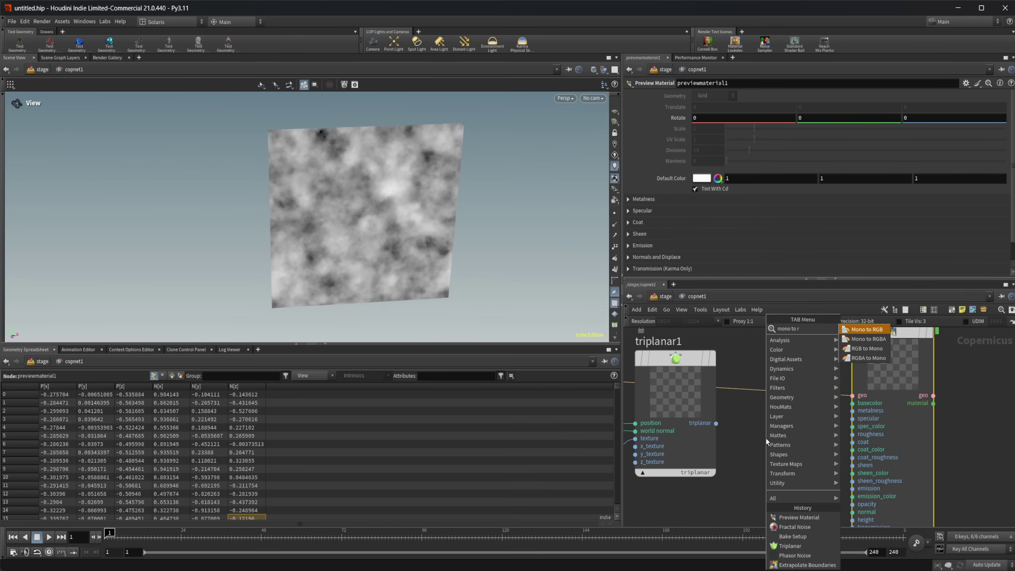
key(Return)
click(766, 436)
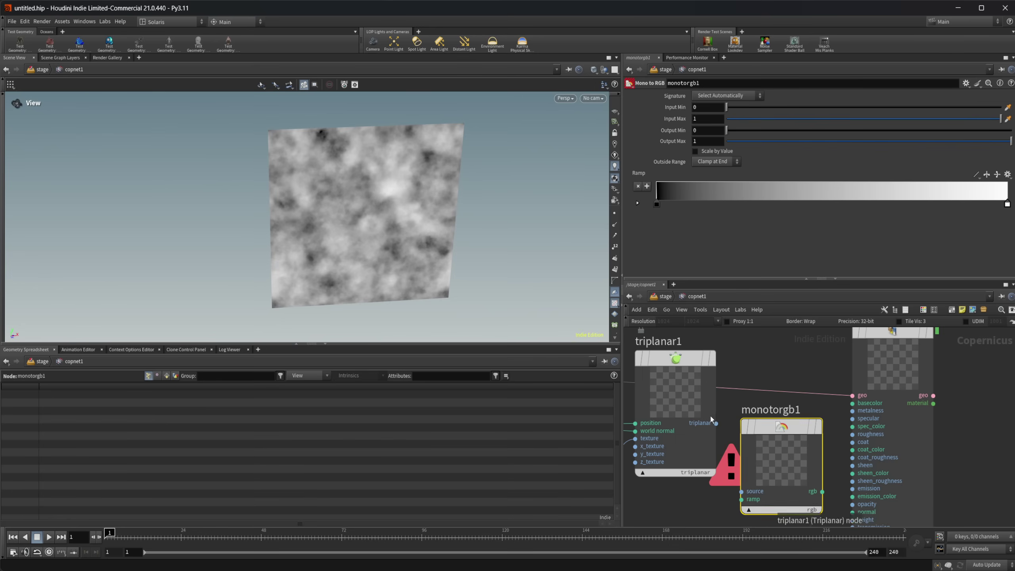
drag(716, 422, 742, 492)
drag(822, 491, 902, 375)
scroll(821, 408, down, 4)
drag(813, 437, 849, 419)
Display the Preview Material's output on the model as shaded without the wireframe overlay.
click(910, 371)
key(r)
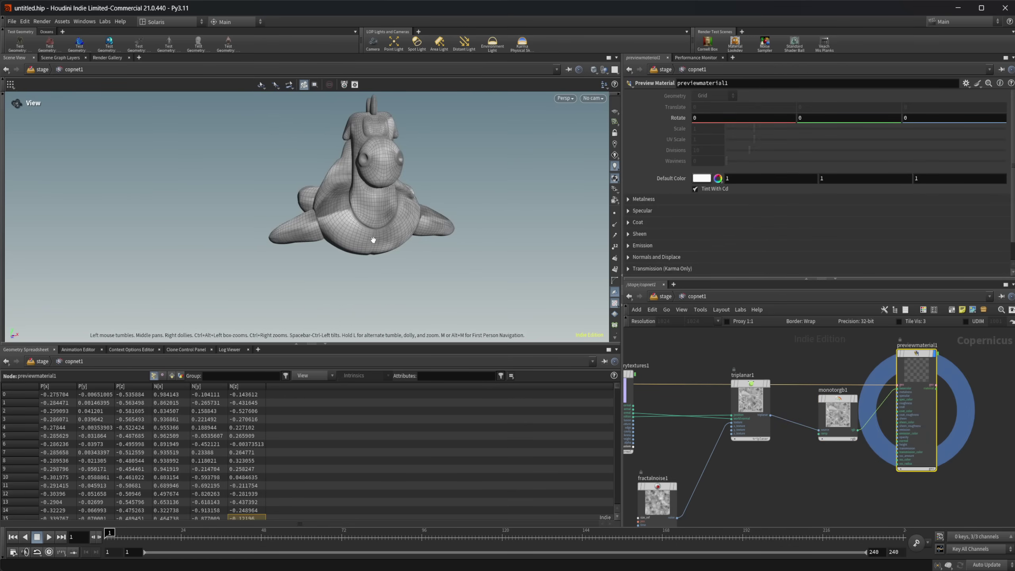
key(shift+w)
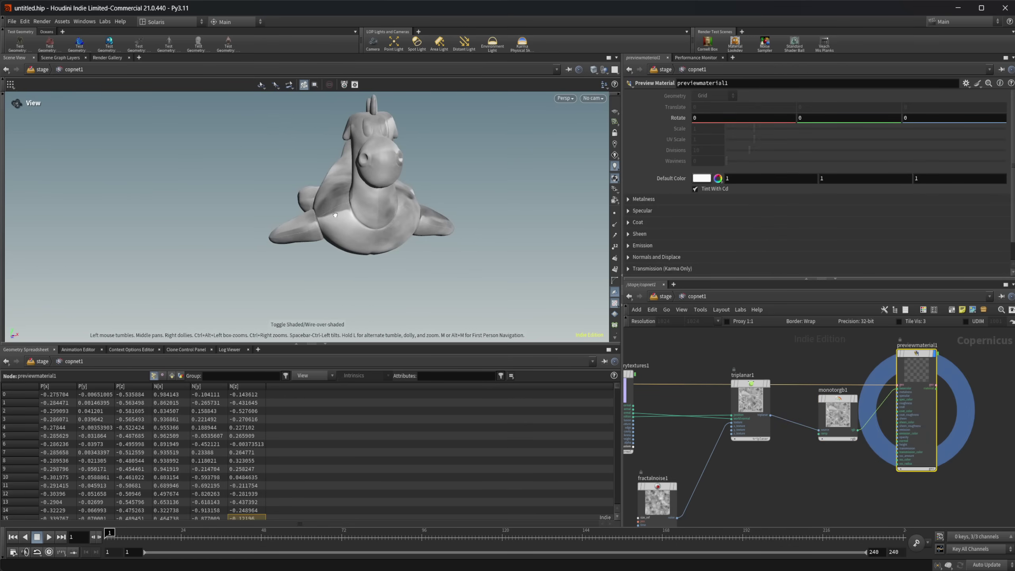
Examine the projected noise and the UV seams on the toy's body up close, and review the bake setup feeding it.
mouse_move(399, 207)
mouse_down()
mouse_move(274, 198)
mouse_move(375, 211)
mouse_up()
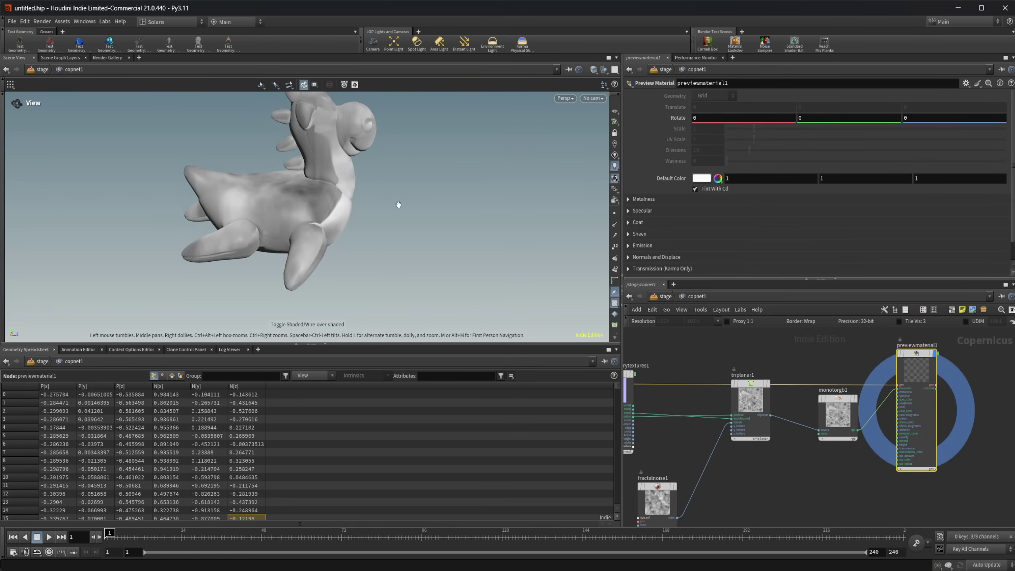
drag(392, 203, 356, 163)
right_drag(356, 164, 414, 216)
drag(413, 216, 386, 240)
scroll(387, 240, up, 5)
scroll(764, 440, down, 3)
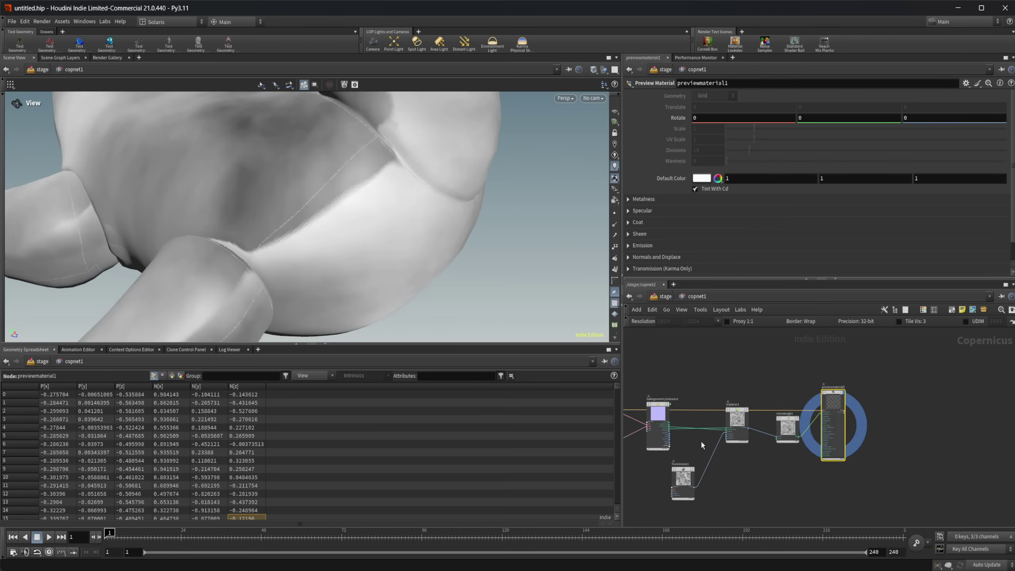
middle_drag(691, 438, 794, 440)
scroll(795, 440, up, 3)
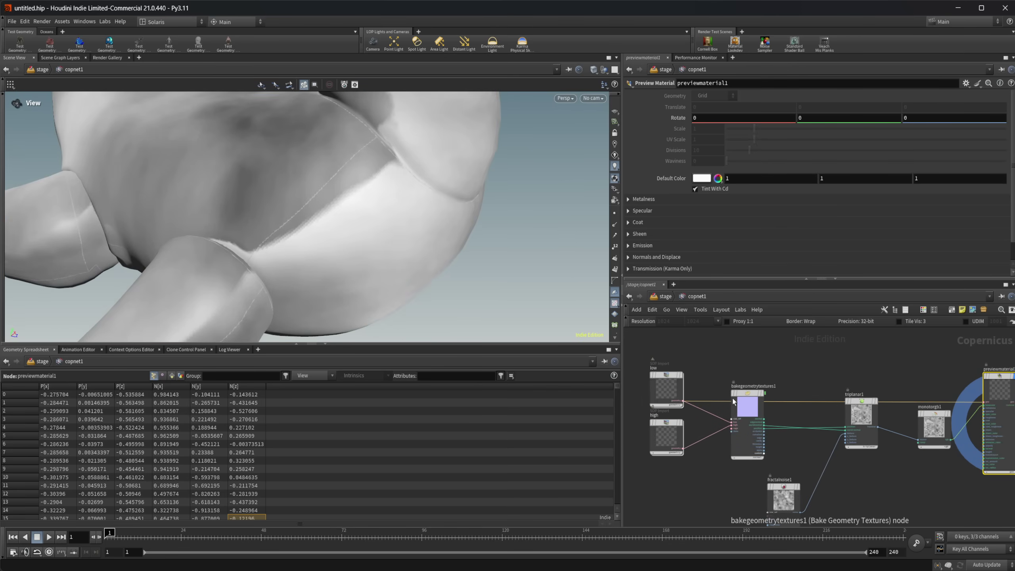
scroll(746, 409, up, 2)
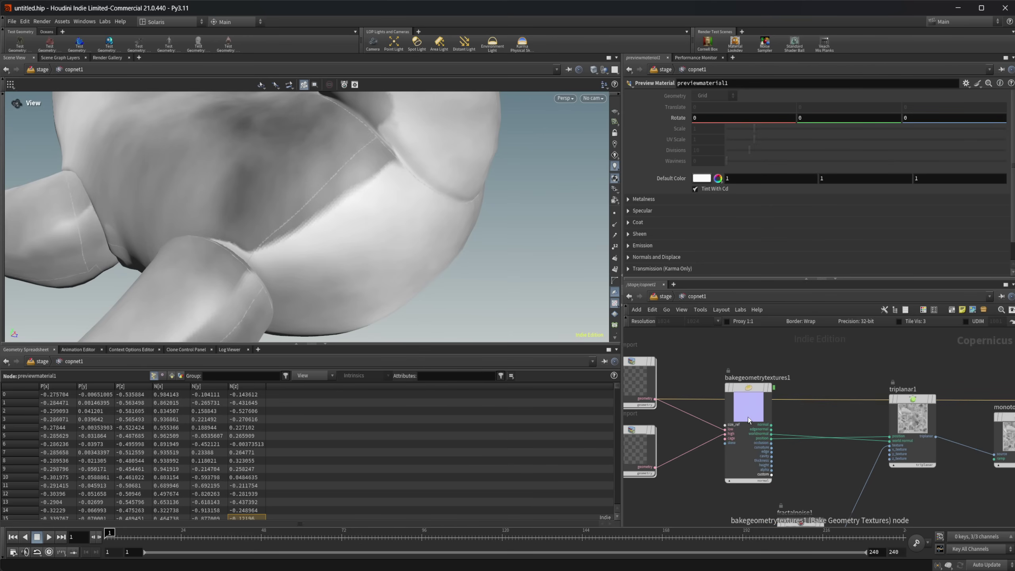
middle_drag(710, 407, 756, 413)
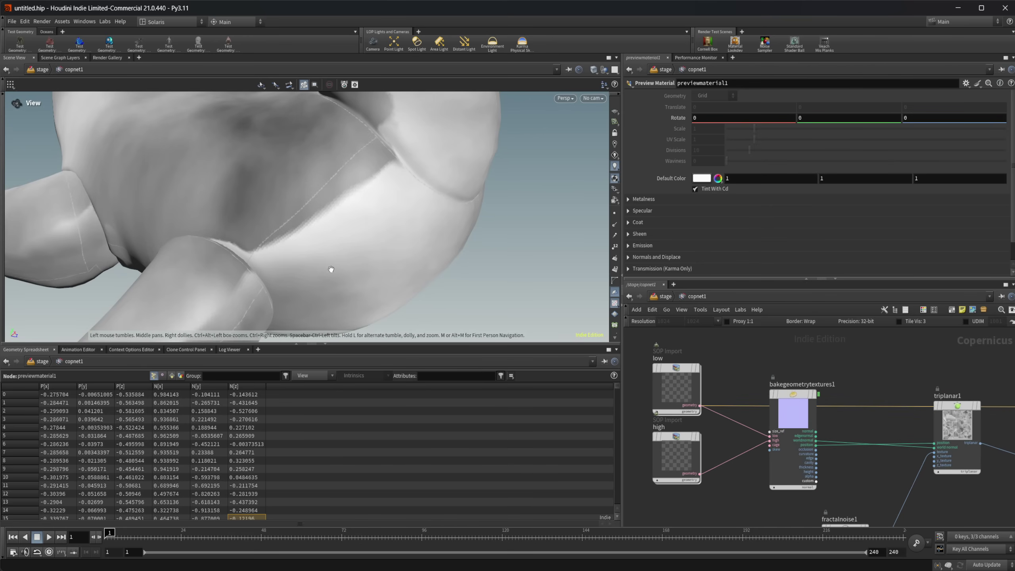
middle_drag(288, 224, 320, 190)
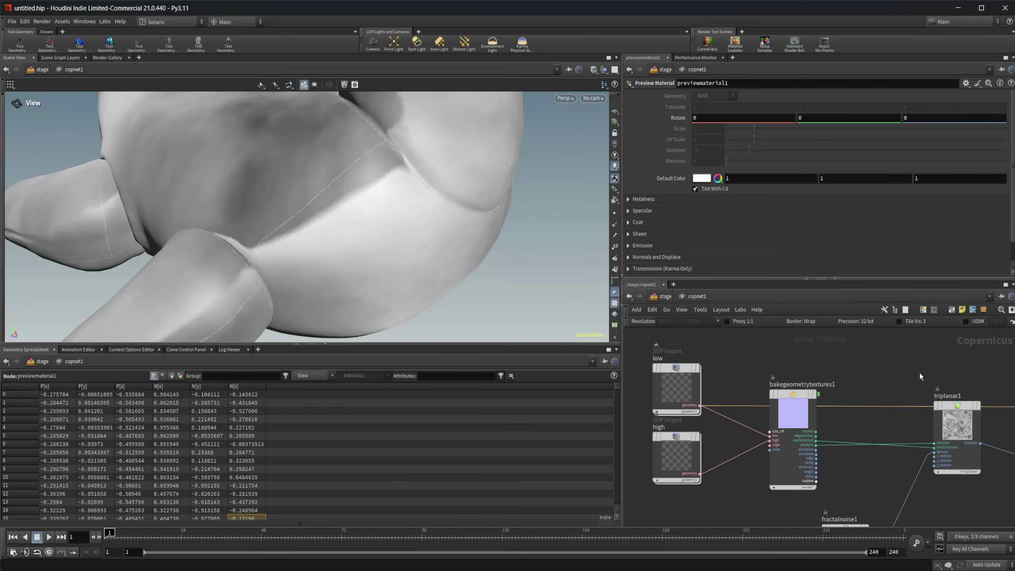
Insert an Extrapolate Boundaries node between the Mono to RGB node and the Preview Material.
middle_drag(1001, 394, 696, 391)
drag(815, 377, 831, 378)
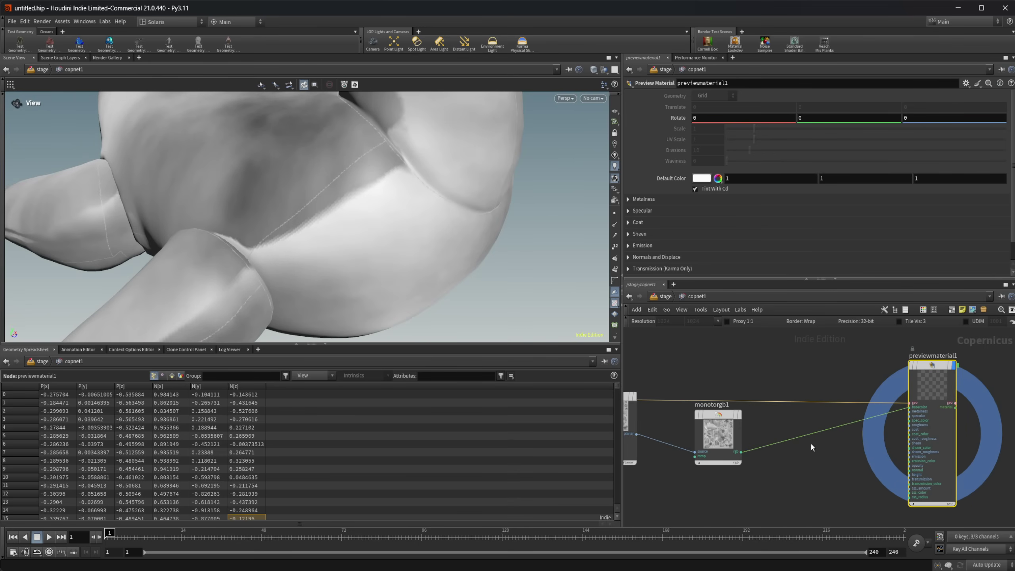
key(Tab)
text(ext)
key(Return)
click(796, 448)
drag(796, 448, 807, 428)
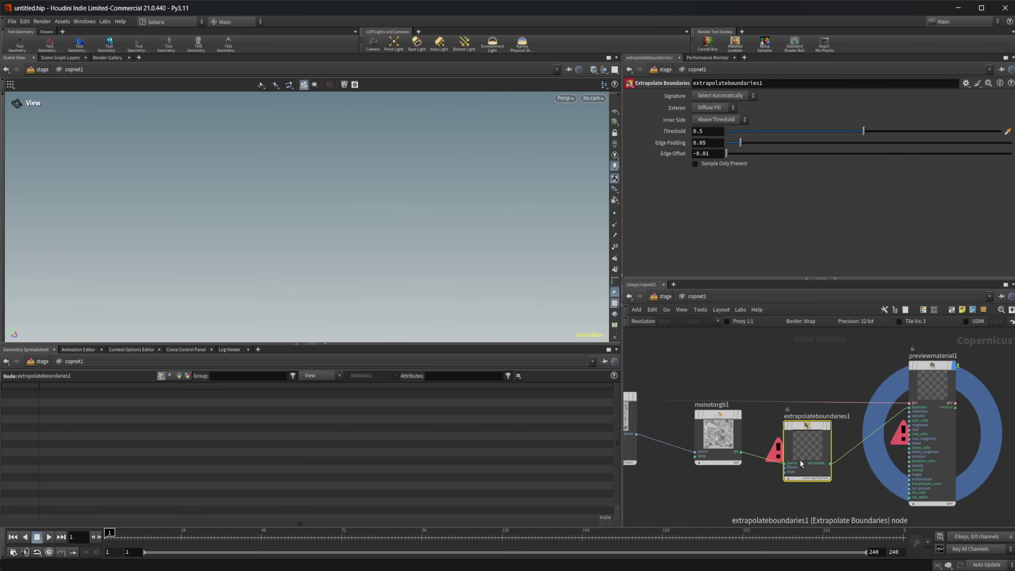
Connect the bake node's alpha output to the Extrapolate Boundaries node's fillarea input.
scroll(795, 466, up, 1)
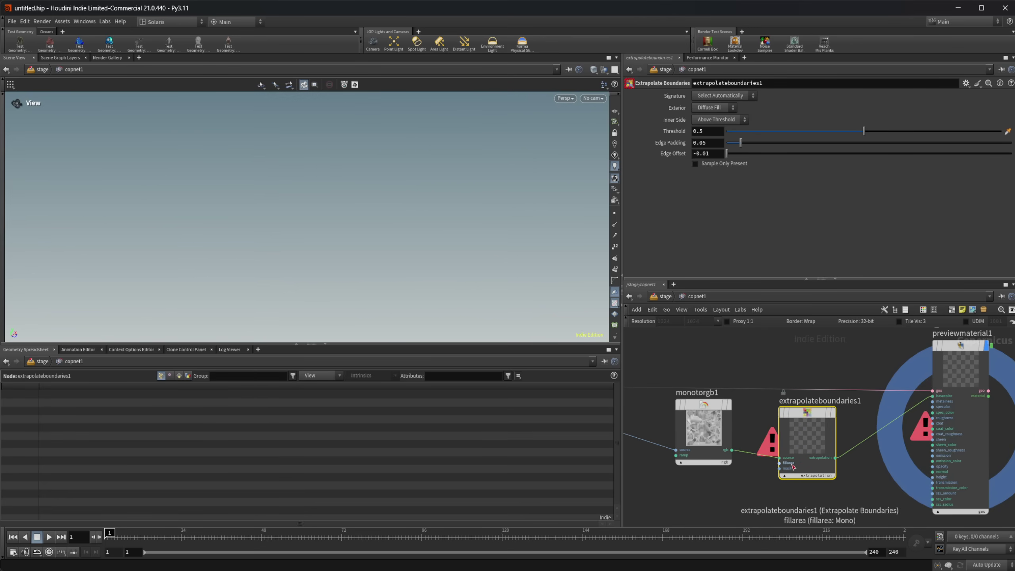
scroll(739, 488, down, 1)
middle_drag(738, 489, 888, 437)
middle_drag(652, 425, 710, 433)
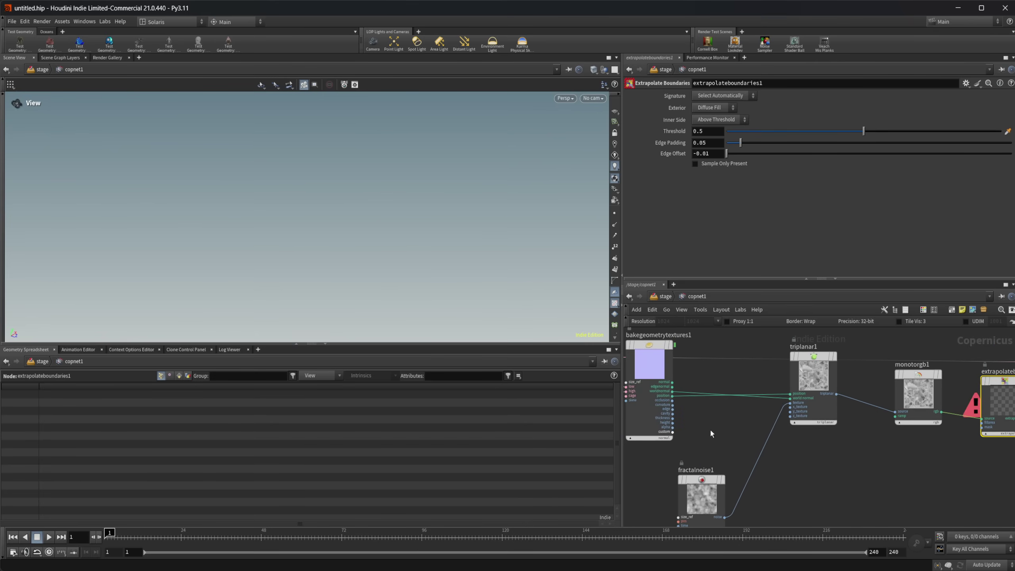
click(674, 432)
middle_drag(889, 461, 802, 459)
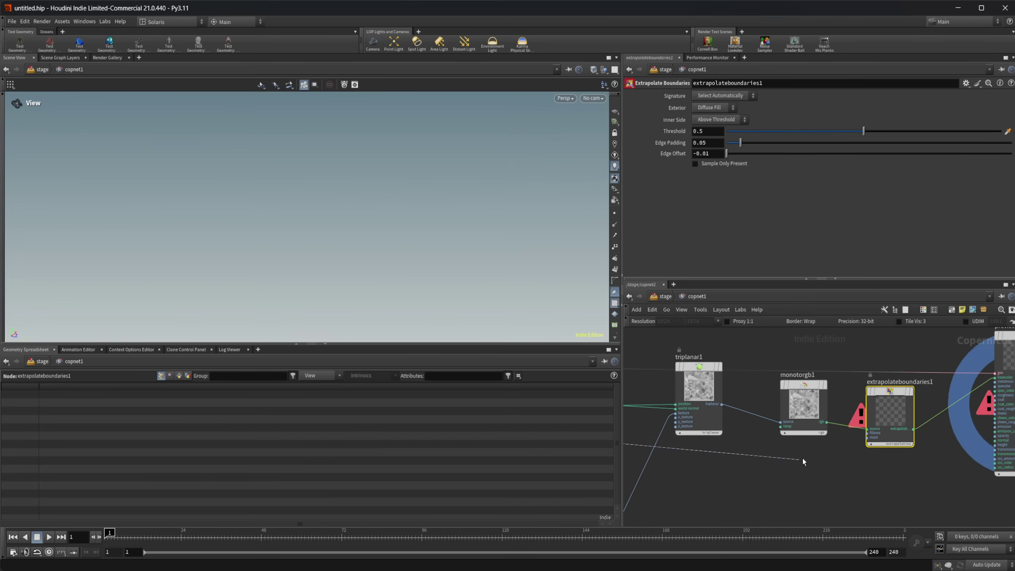
click(866, 433)
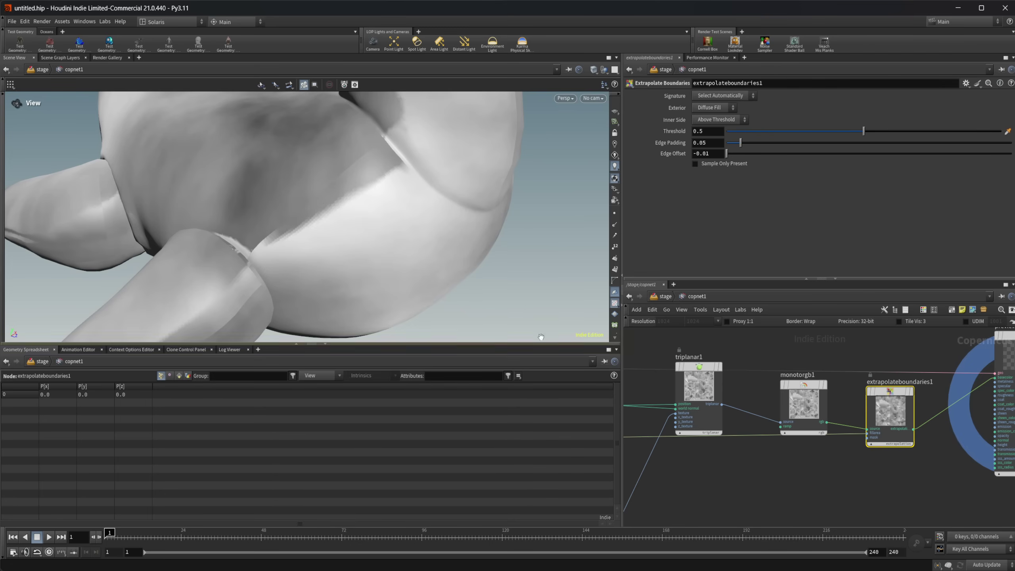
Set the Extrapolate Boundaries node's Edge Offset to -0.001 while checking the seams on the model.
mouse_move(277, 235)
mouse_down()
mouse_move(295, 265)
mouse_move(328, 236)
mouse_move(313, 207)
mouse_move(261, 239)
mouse_up()
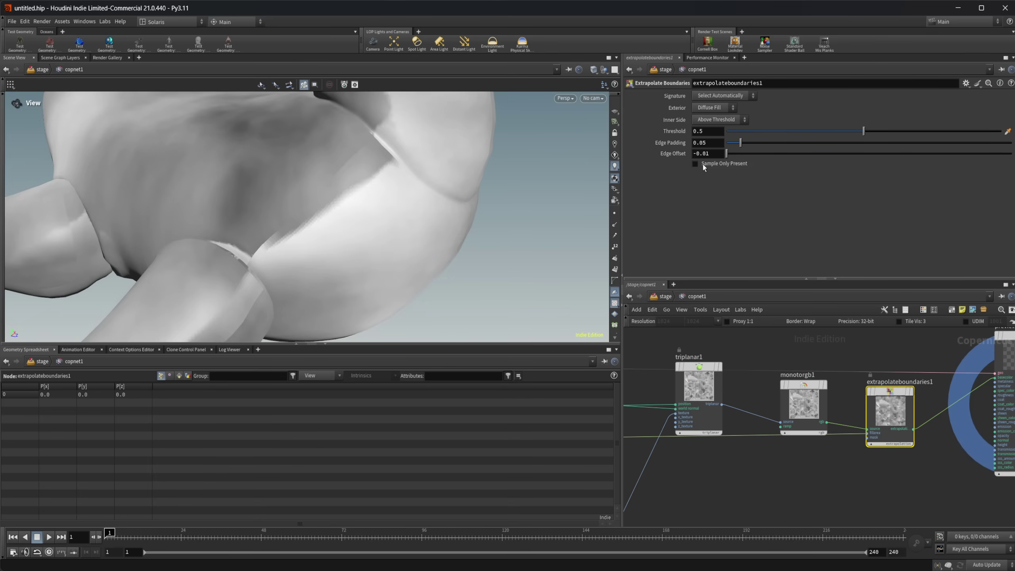
middle_drag(704, 156, 705, 168)
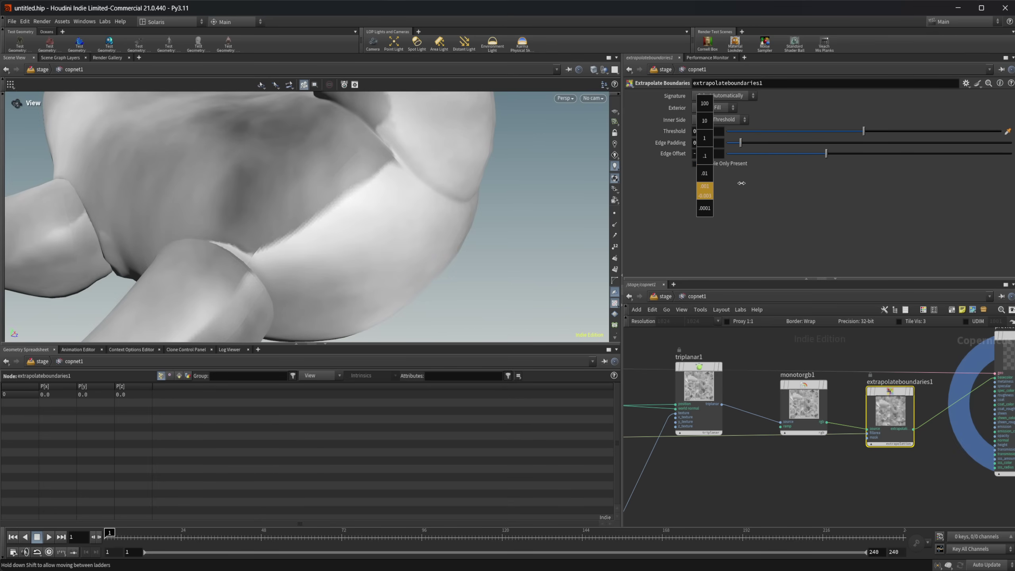
middle_drag(746, 183, 747, 183)
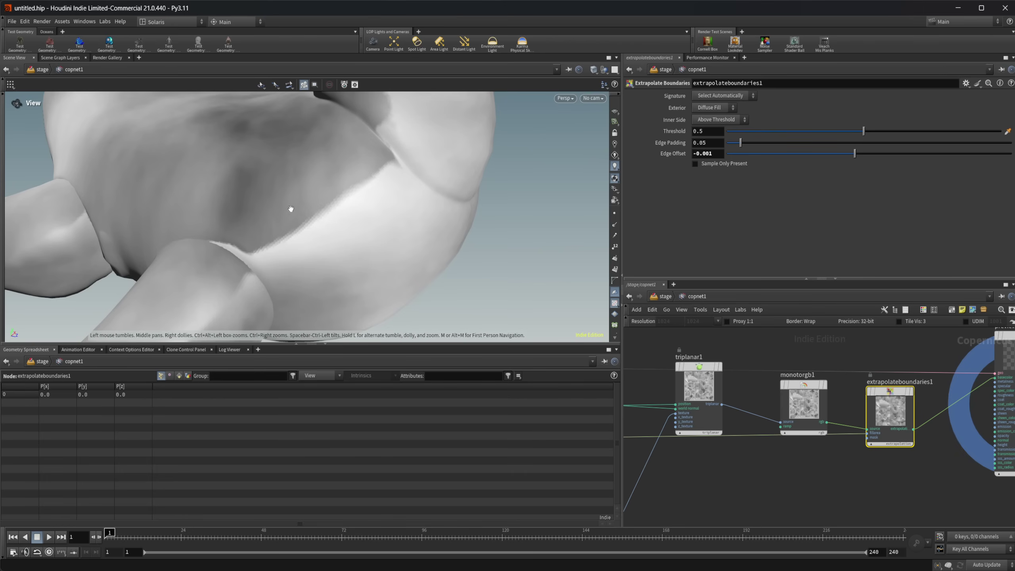
drag(285, 211, 338, 222)
Bring up the triplanar node's parameters and examine the transitions between projections on the model's body.
scroll(378, 207, down, 3)
middle_drag(724, 491, 792, 491)
click(786, 362)
drag(385, 225, 448, 220)
scroll(441, 212, up, 3)
drag(269, 228, 239, 232)
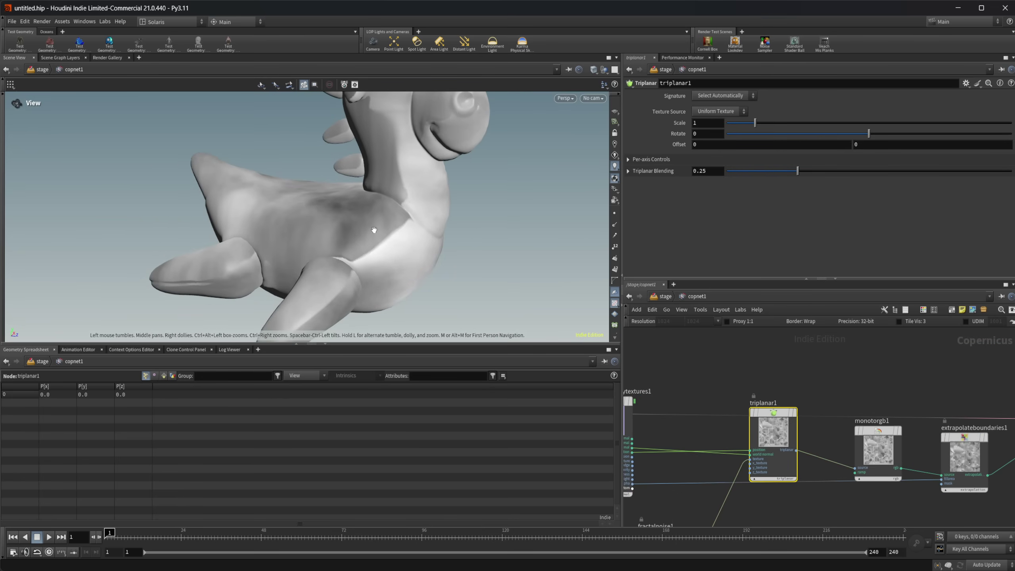
drag(374, 230, 356, 229)
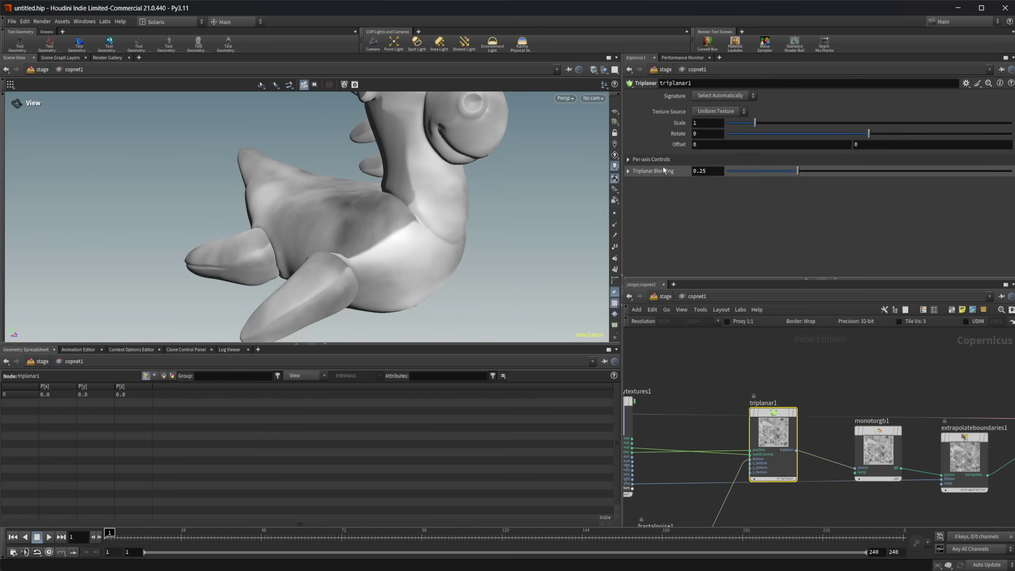
Compare the projection transitions with the triplanar node's Triplanar Blending at 0, and settle on a value of 1.
drag(773, 173, 696, 170)
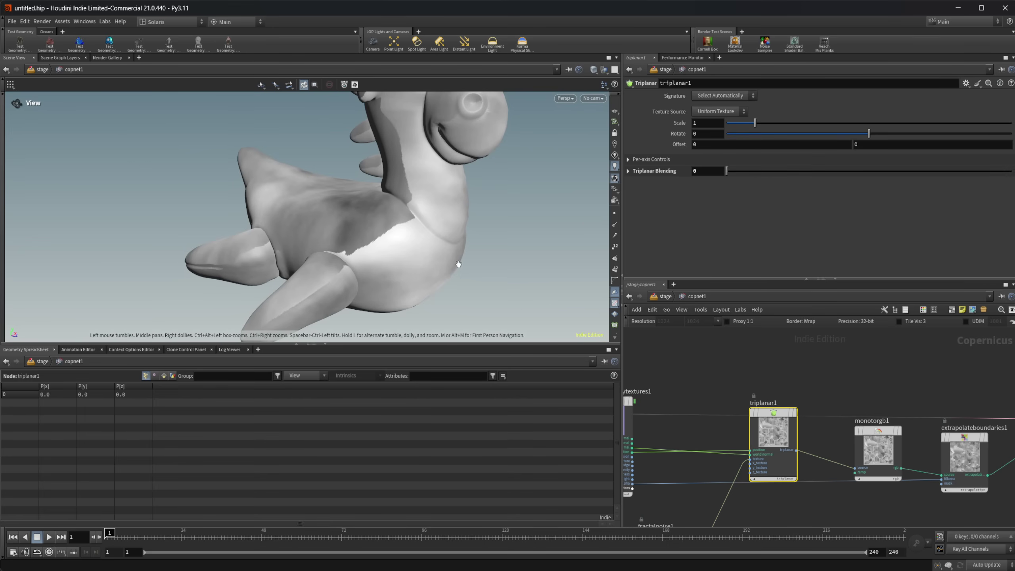
drag(400, 188, 485, 234)
drag(727, 172, 1011, 172)
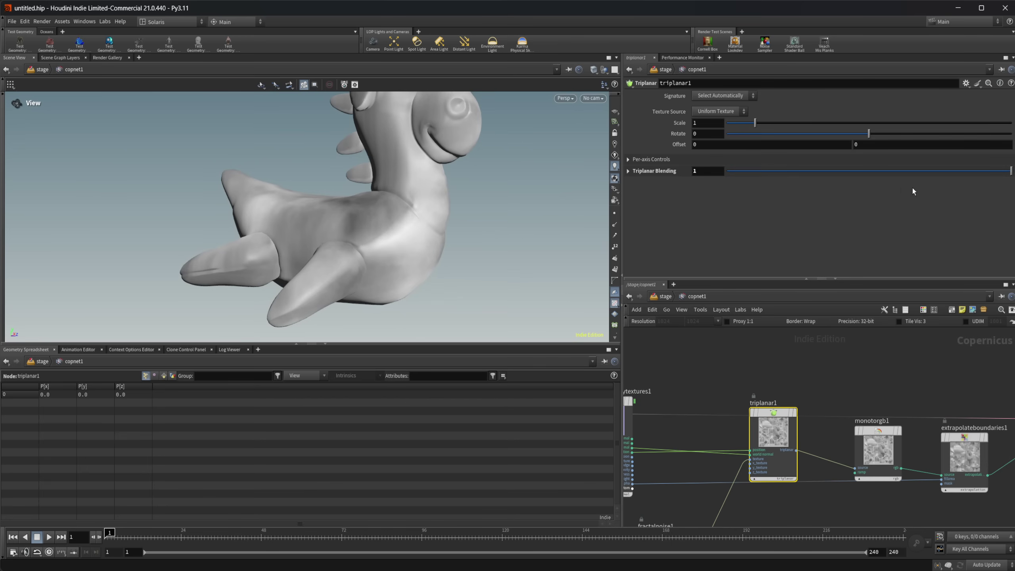
drag(427, 238, 307, 268)
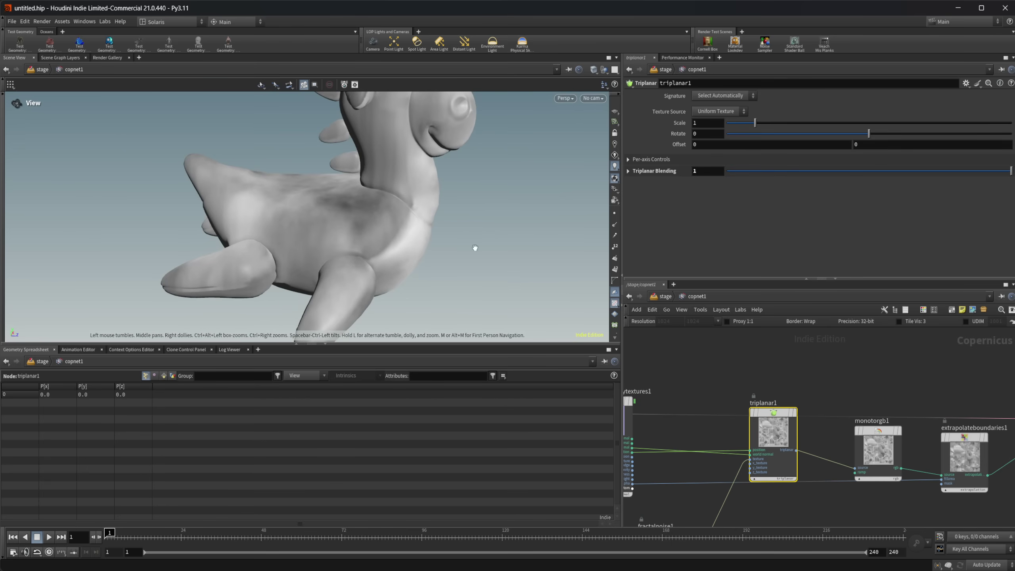
Set the triplanar node's Scale to 3.33 and its Rotate to -63.1 while checking the pattern on the model.
drag(744, 124, 822, 125)
drag(384, 208, 424, 207)
click(717, 111)
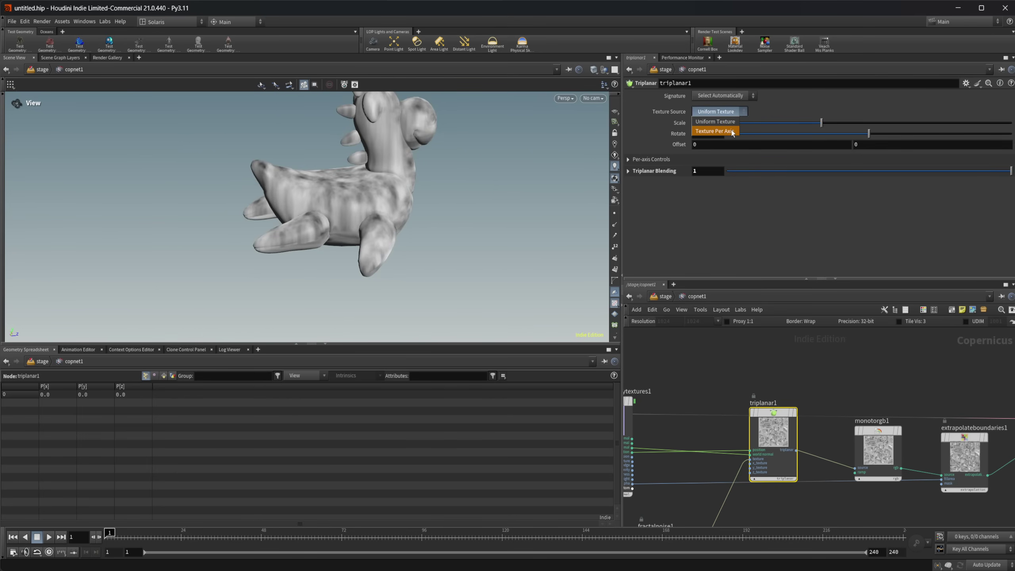
click(776, 110)
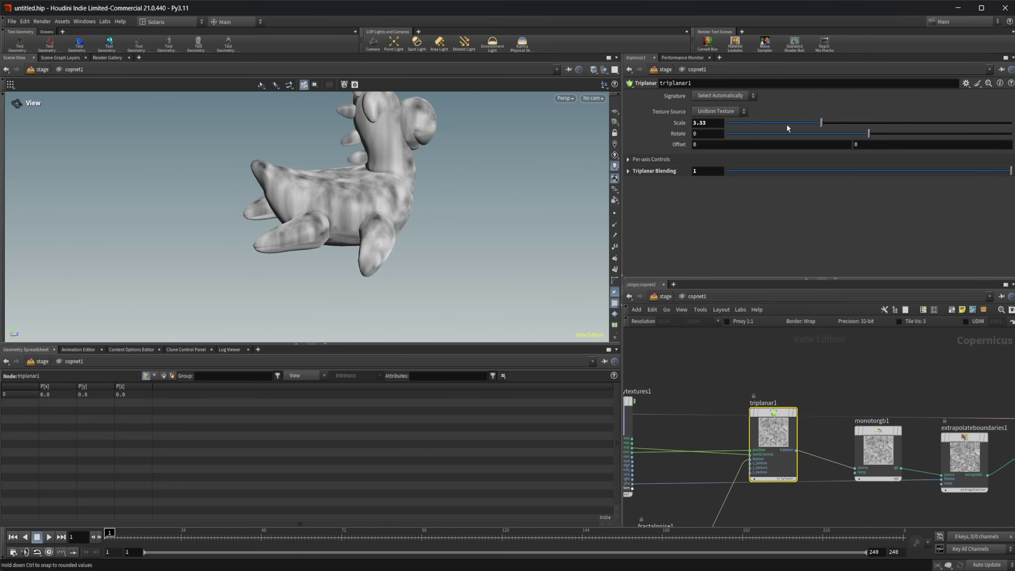
drag(446, 186, 516, 190)
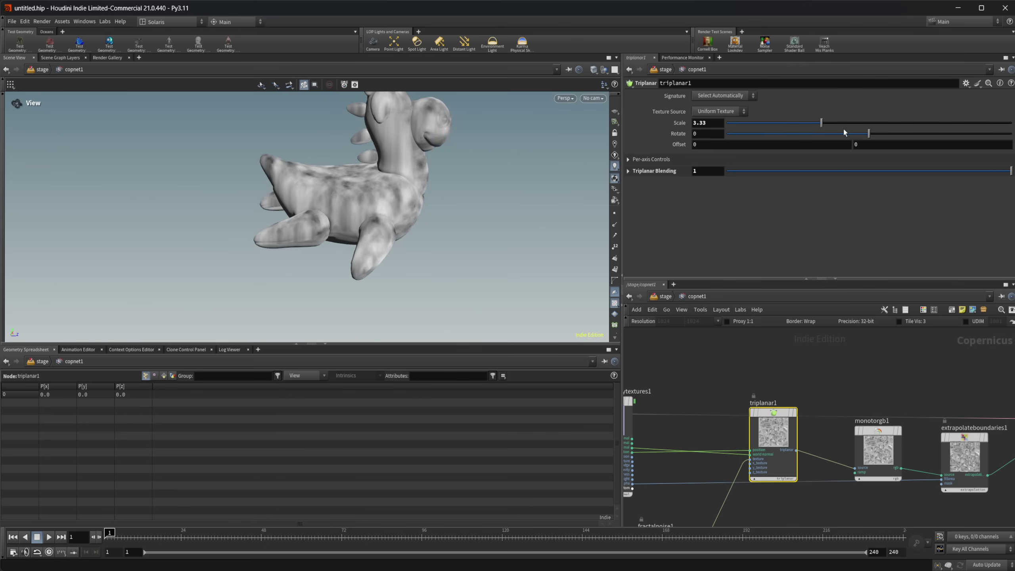
drag(847, 134, 819, 136)
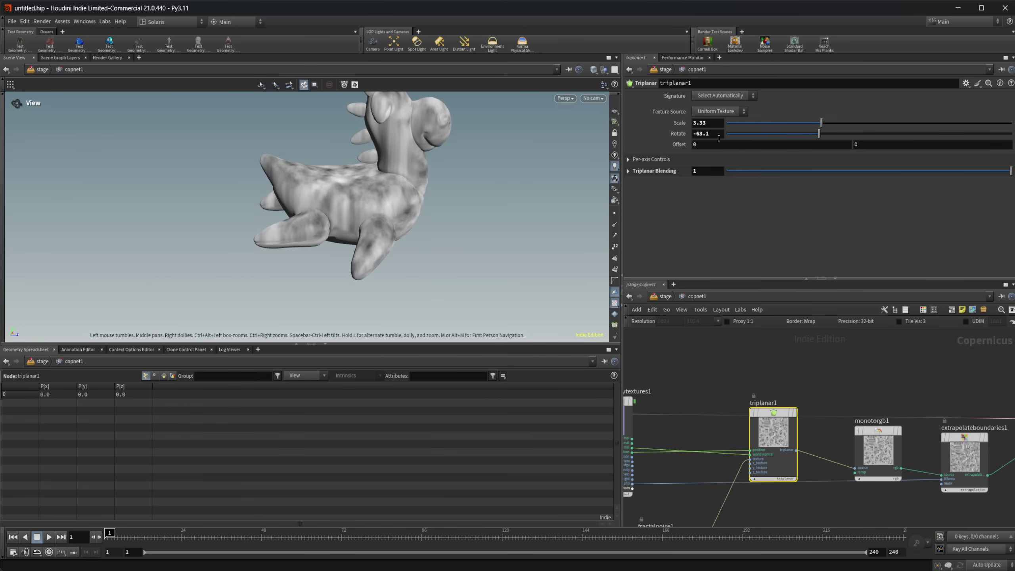
drag(451, 211, 368, 222)
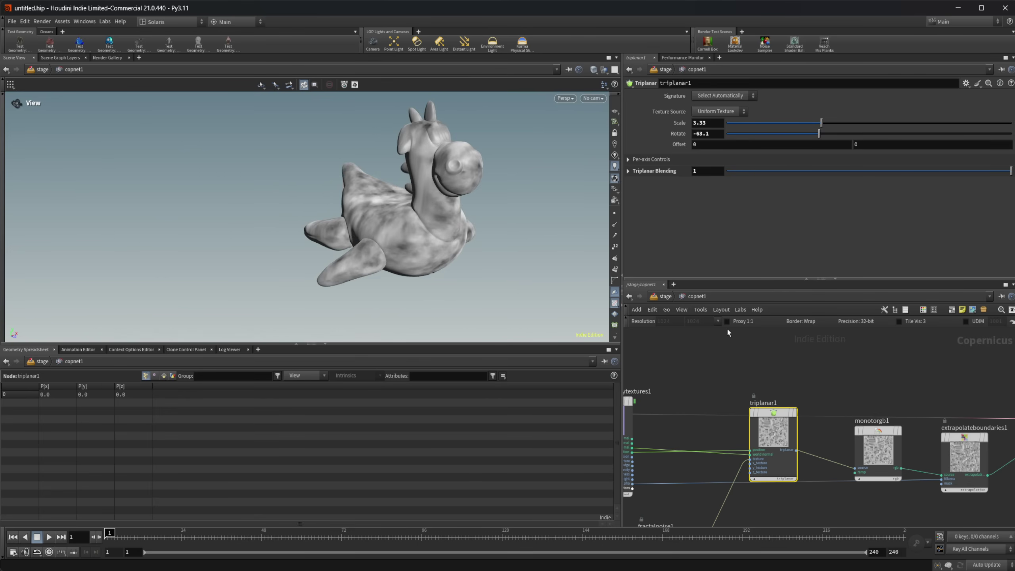
Switch the triplanar node's Texture Source to Texture Per Axis and connect the fractal noise to its x_texture input.
middle_drag(720, 401, 743, 320)
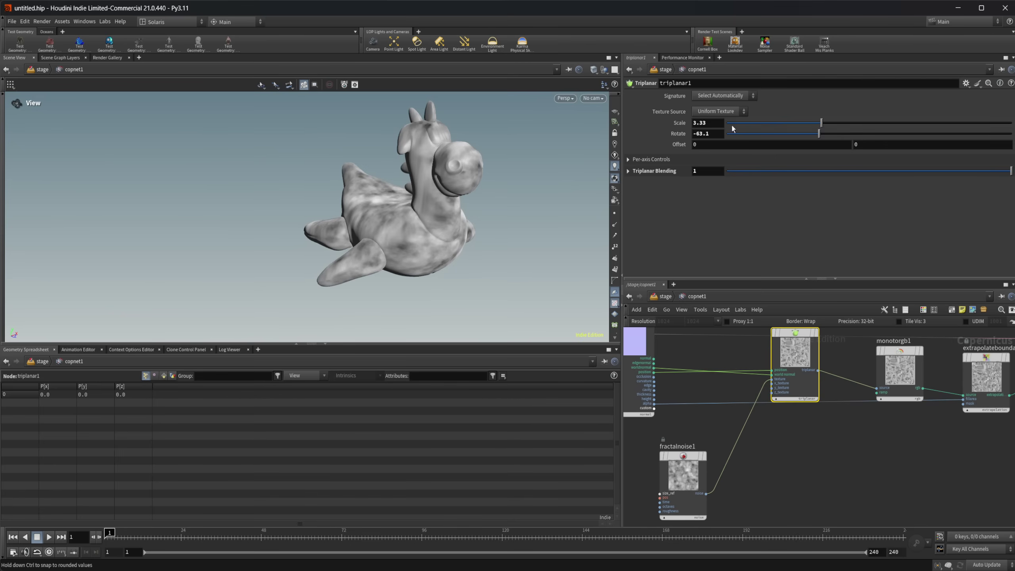
click(715, 131)
scroll(739, 416, down, 3)
click(702, 438)
scroll(751, 412, up, 3)
click(760, 386)
middle_drag(756, 468, 855, 386)
drag(739, 442, 714, 432)
Inspect the toy for axes without a texture and add a Bubble Noise node below the fractal noise.
drag(459, 239, 410, 206)
drag(483, 184, 560, 202)
middle_drag(799, 446, 804, 401)
drag(513, 211, 479, 287)
drag(389, 252, 372, 211)
middle_drag(721, 517, 737, 453)
key(Tab)
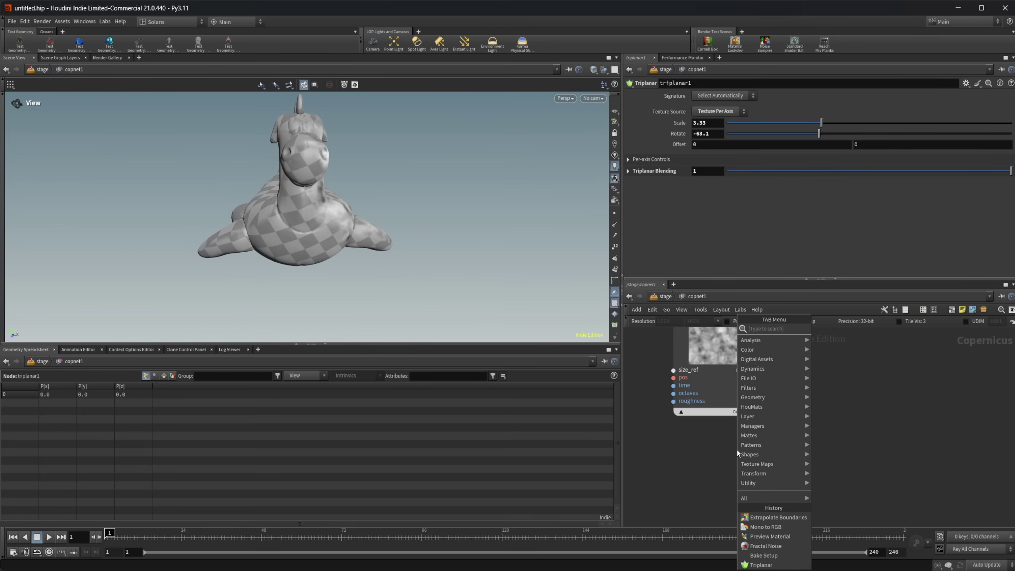
text(noise)
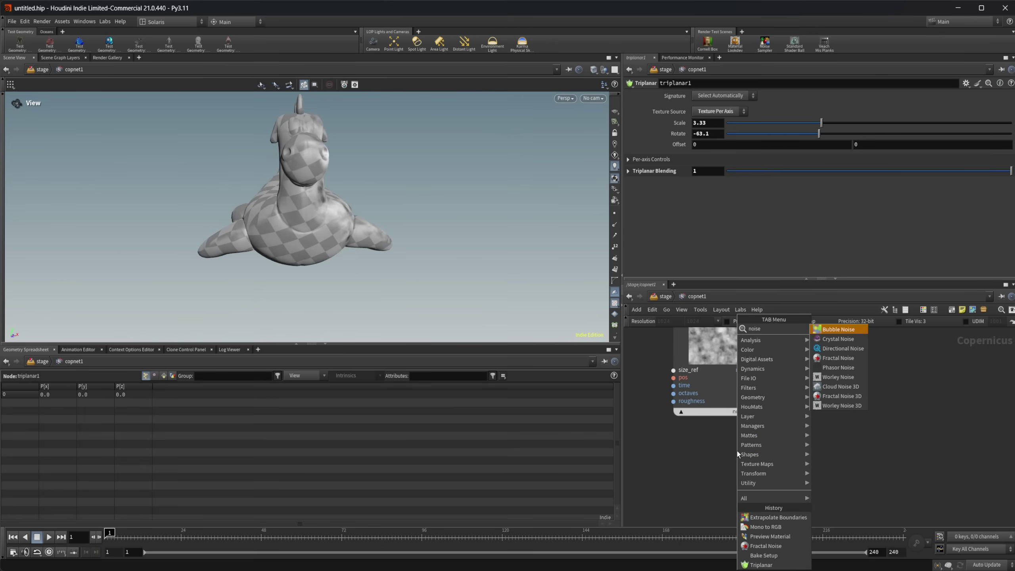
key(Return)
click(719, 459)
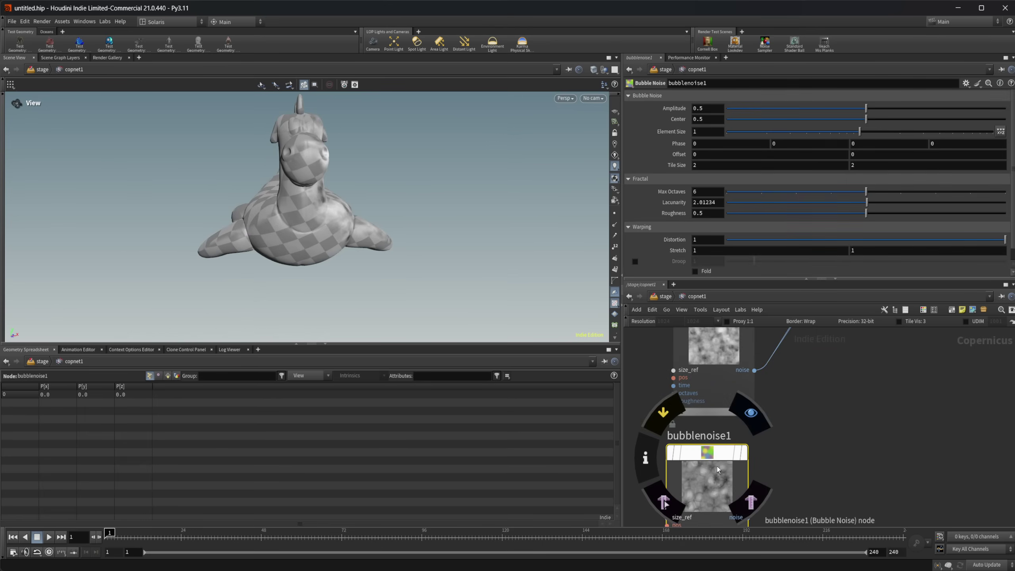
Connect the bubble noise output to the triplanar node's y_texture input and check the model.
click(714, 479)
middle_drag(763, 390, 727, 516)
click(801, 382)
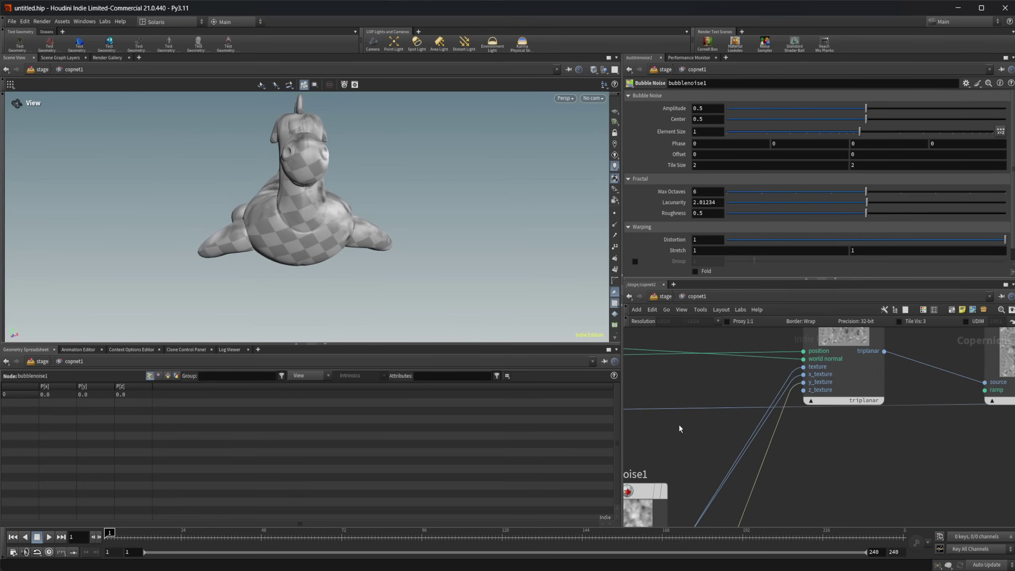
drag(352, 224, 376, 223)
scroll(762, 464, down, 5)
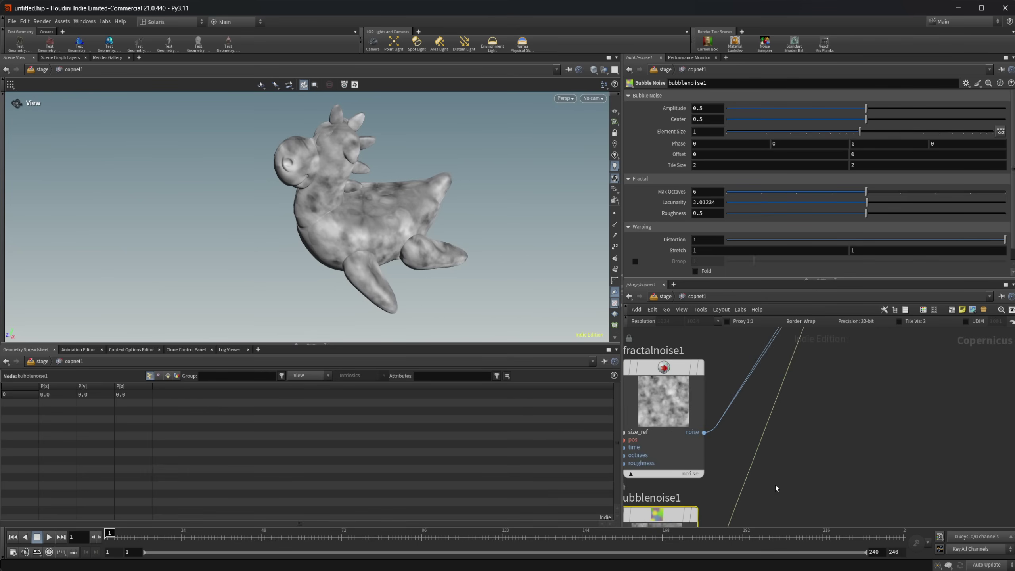
Add a Phasor Noise node and align it directly below the bubble noise node.
key(Tab)
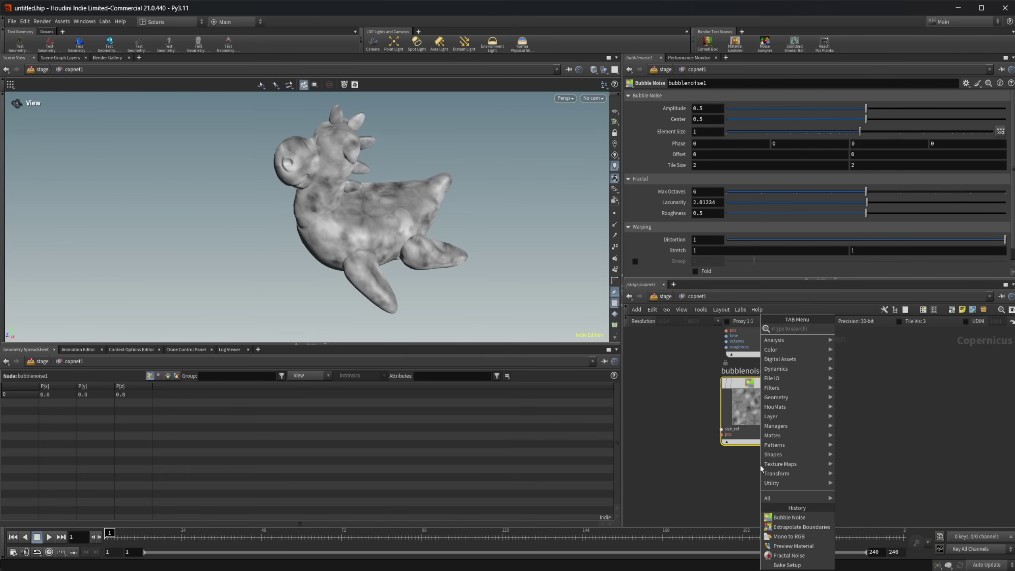
text(ph)
key(Return)
click(759, 463)
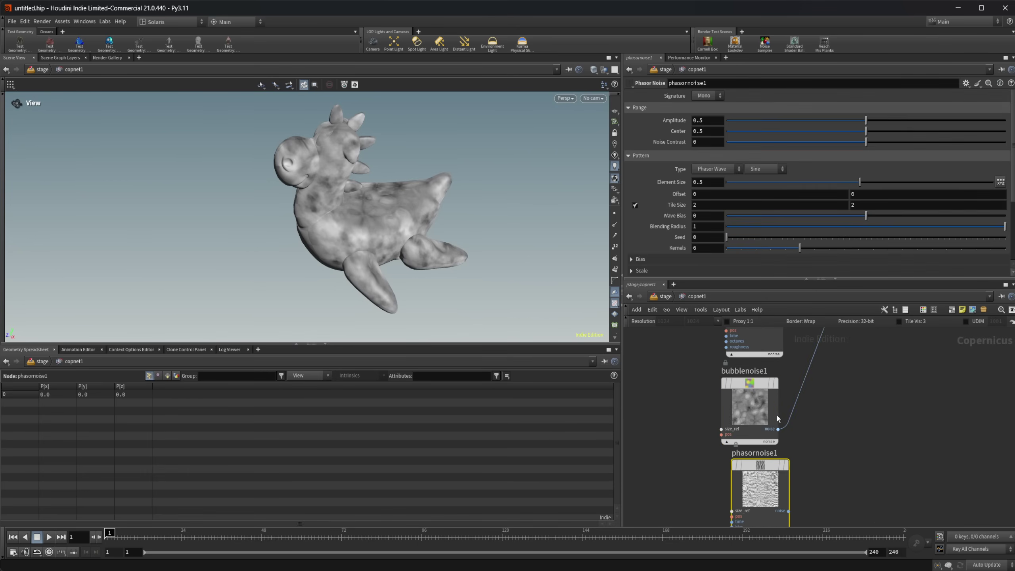
click(761, 404)
double_click(756, 481)
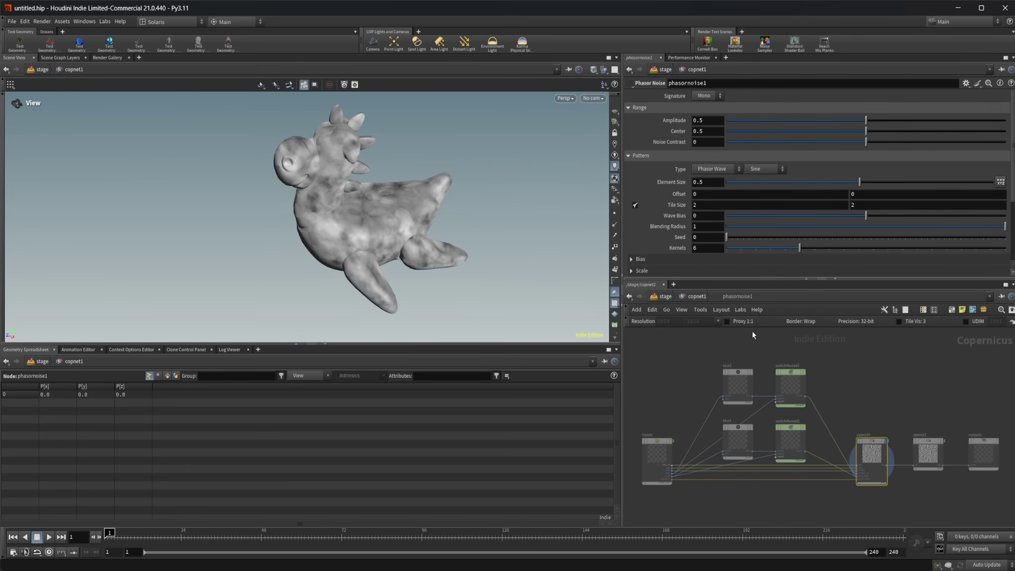
click(695, 296)
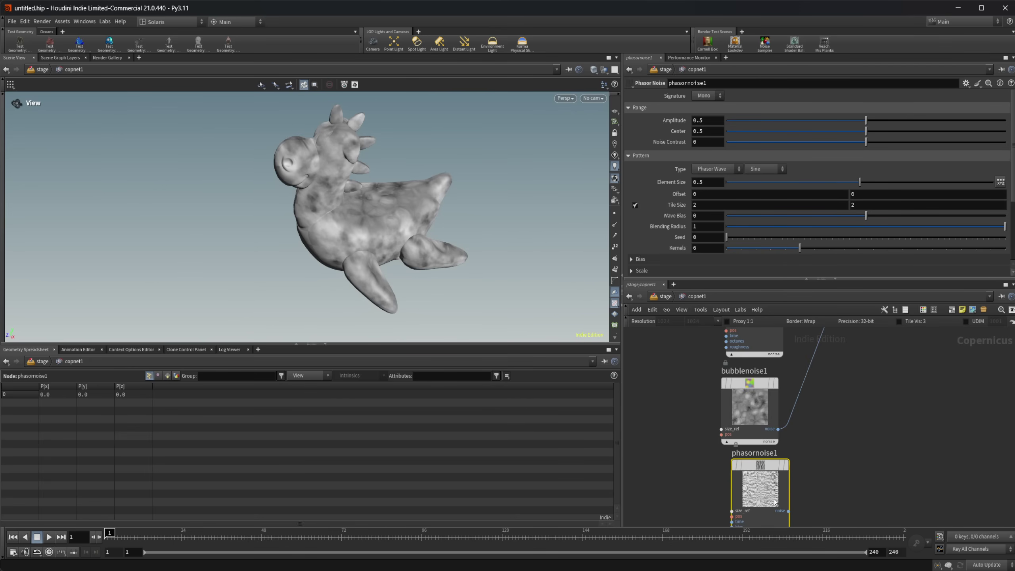
drag(762, 492, 752, 489)
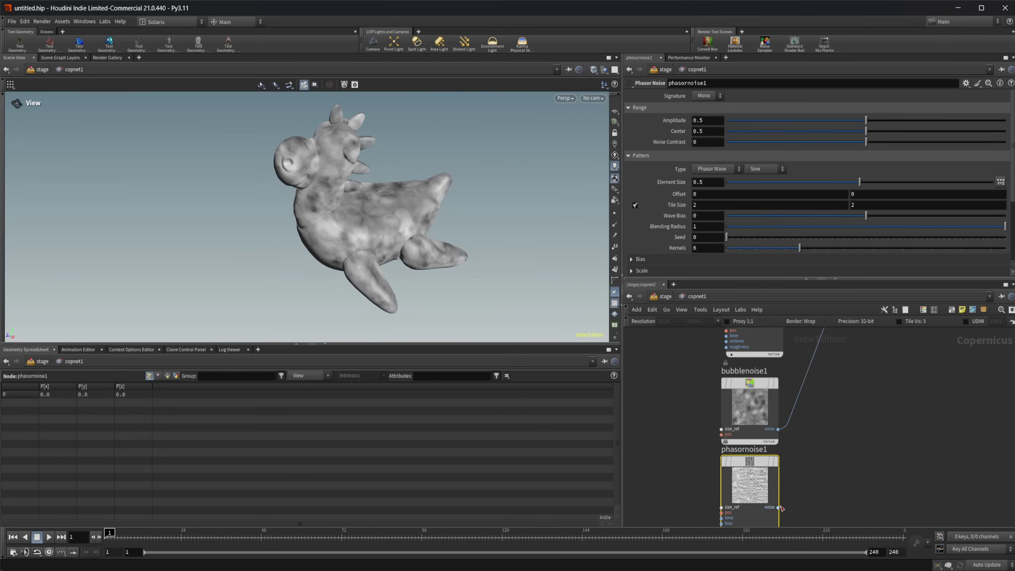
Connect the phasor noise output to the triplanar node's z_texture input and view the toy from the front.
middle_drag(874, 384, 820, 466)
middle_drag(839, 336, 809, 434)
click(787, 417)
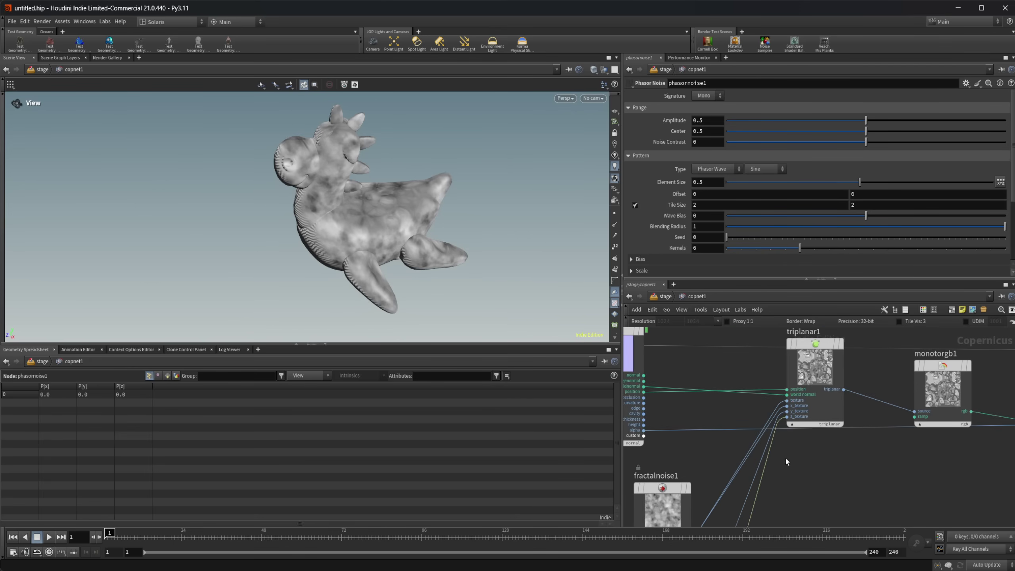
drag(264, 240, 379, 250)
Look through the phasor noise node's pattern types and display its output in the viewport.
middle_drag(779, 516, 855, 335)
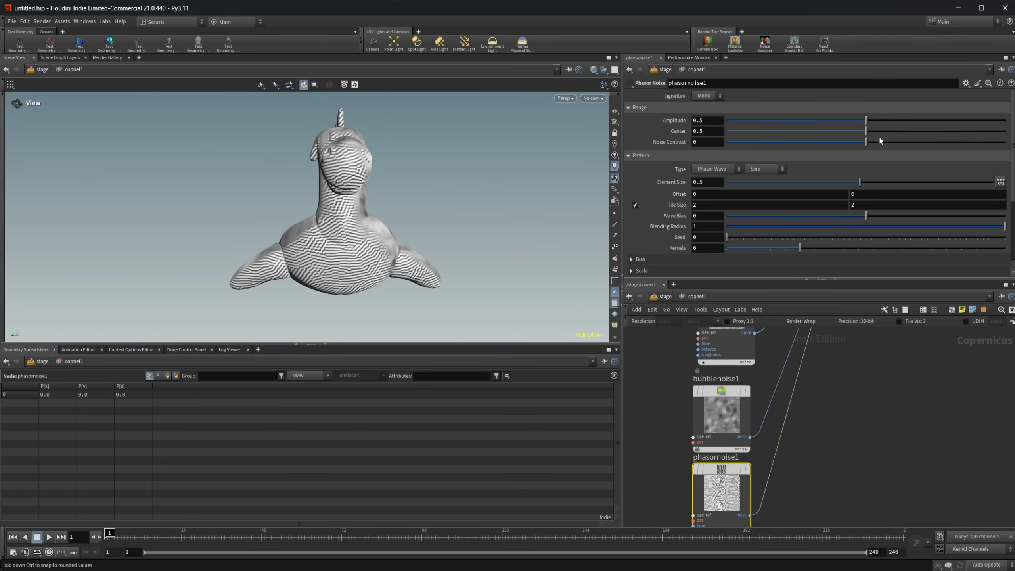
click(725, 170)
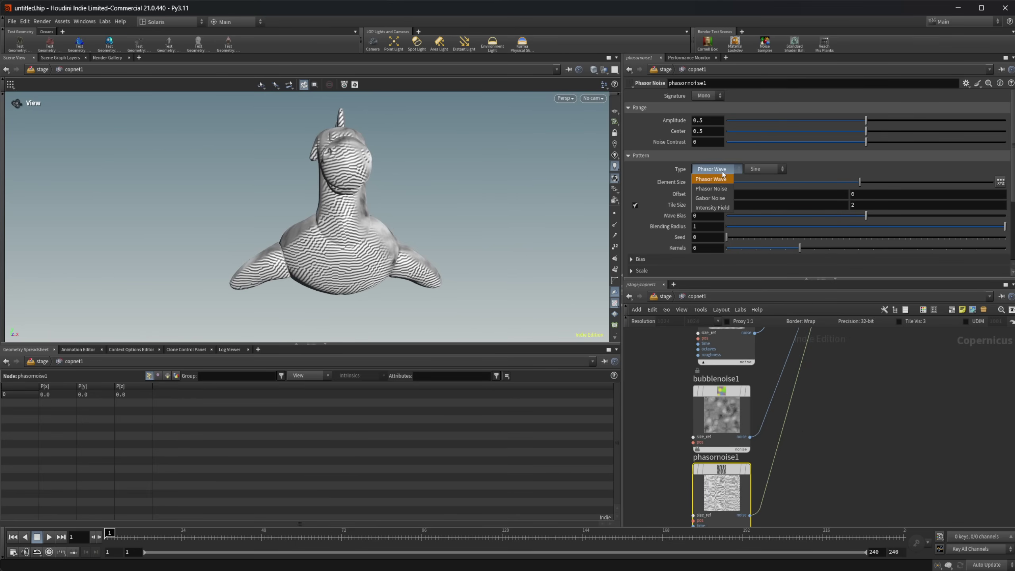
click(733, 499)
key(r)
click(729, 500)
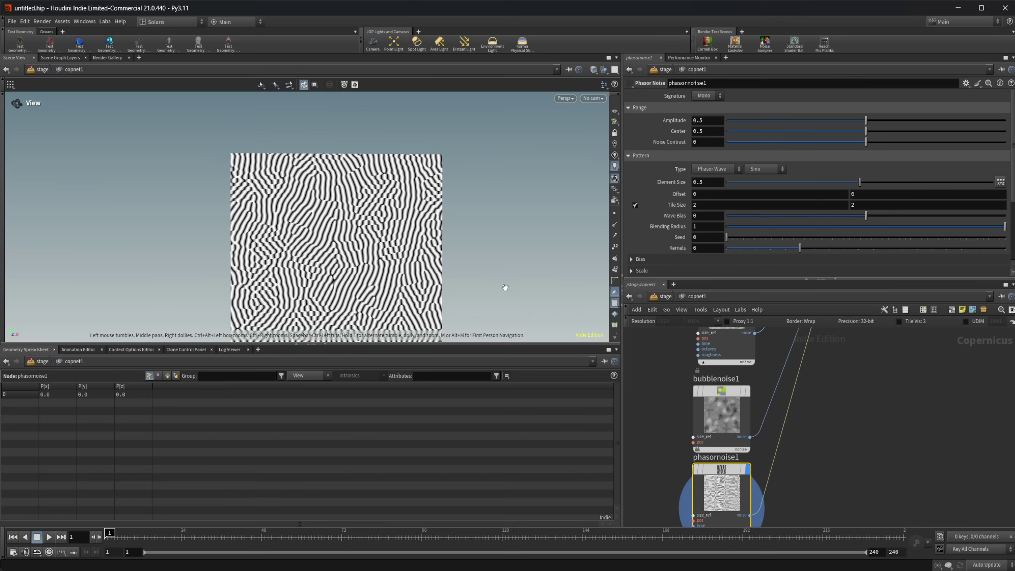
Try the waveform options for the Phasor Wave pattern and return to Sine.
click(761, 169)
click(765, 182)
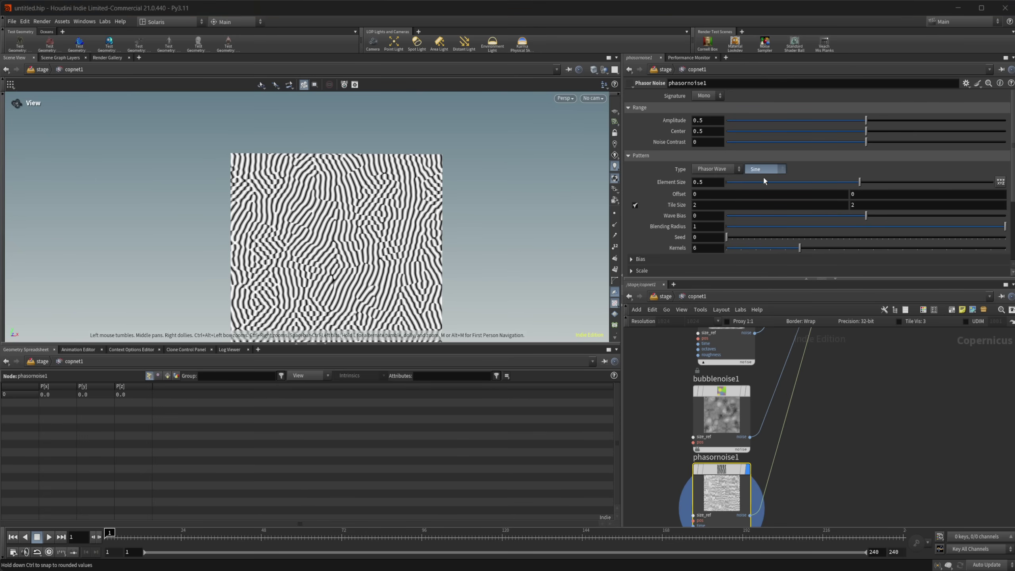
click(764, 167)
click(763, 198)
click(756, 172)
click(758, 180)
Compare the Phasor Noise and Gabor Noise pattern types, and set the phasor noise node's Type to Intensity Field.
click(704, 169)
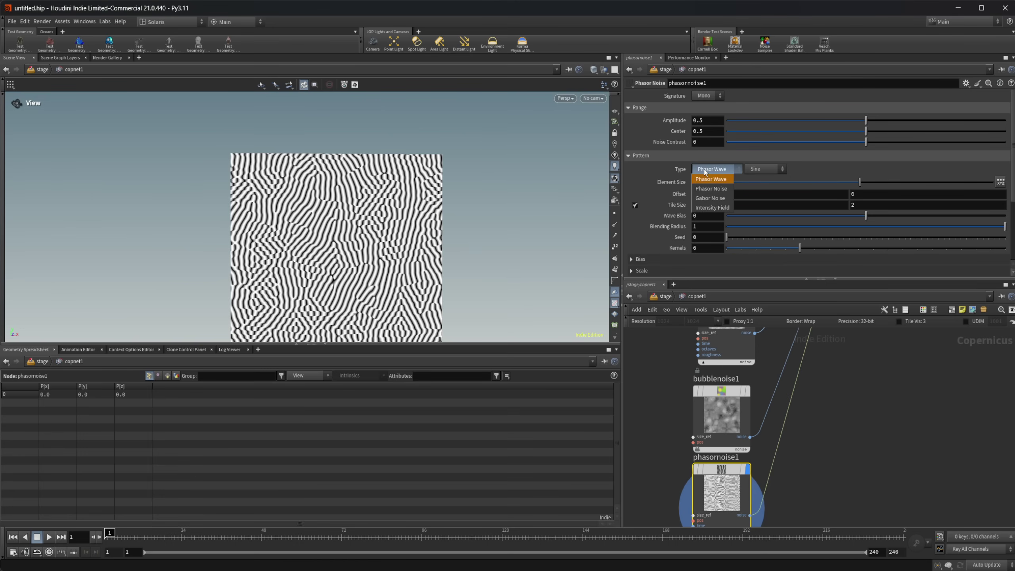
click(714, 189)
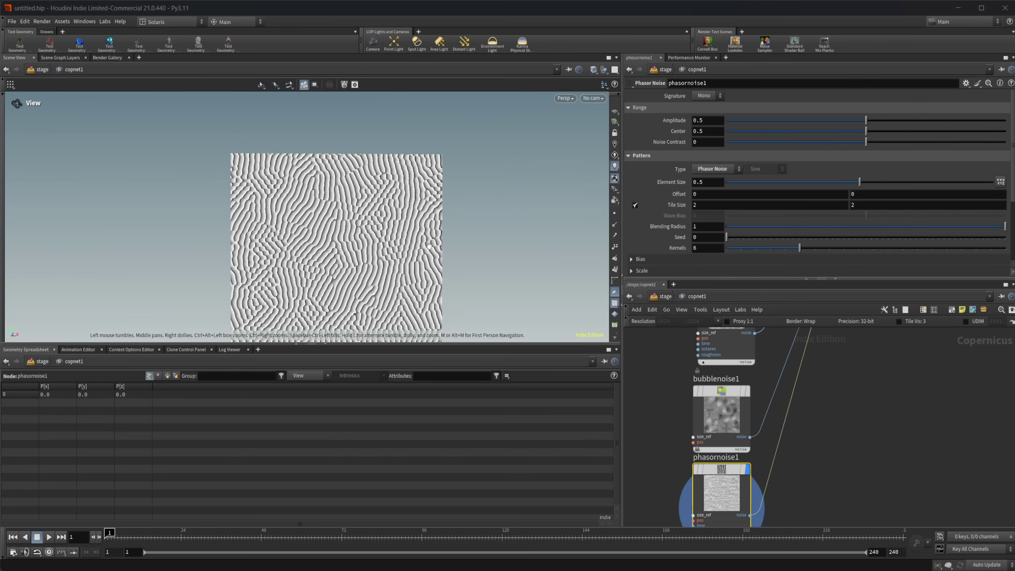
scroll(362, 187, up, 4)
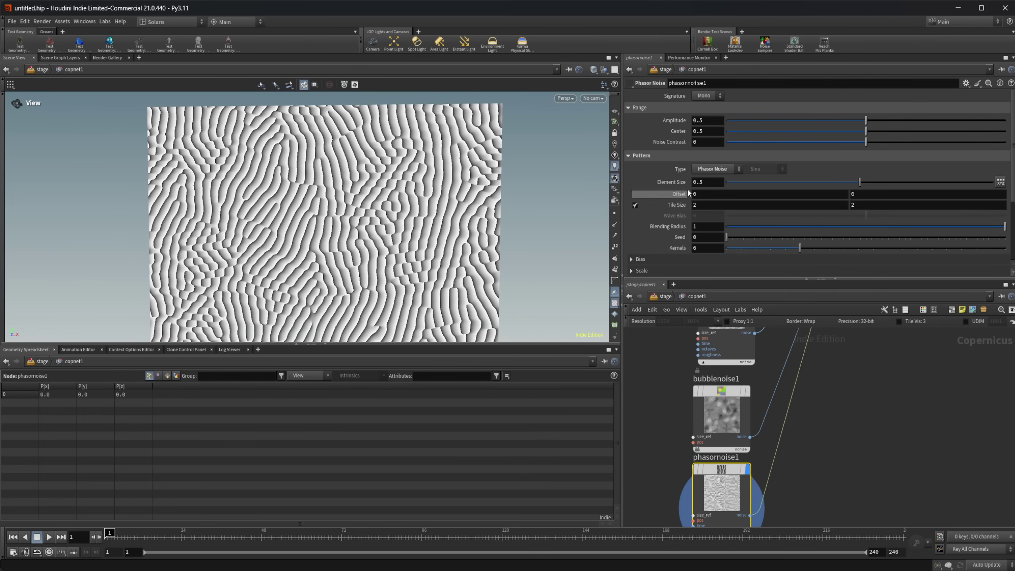
click(719, 174)
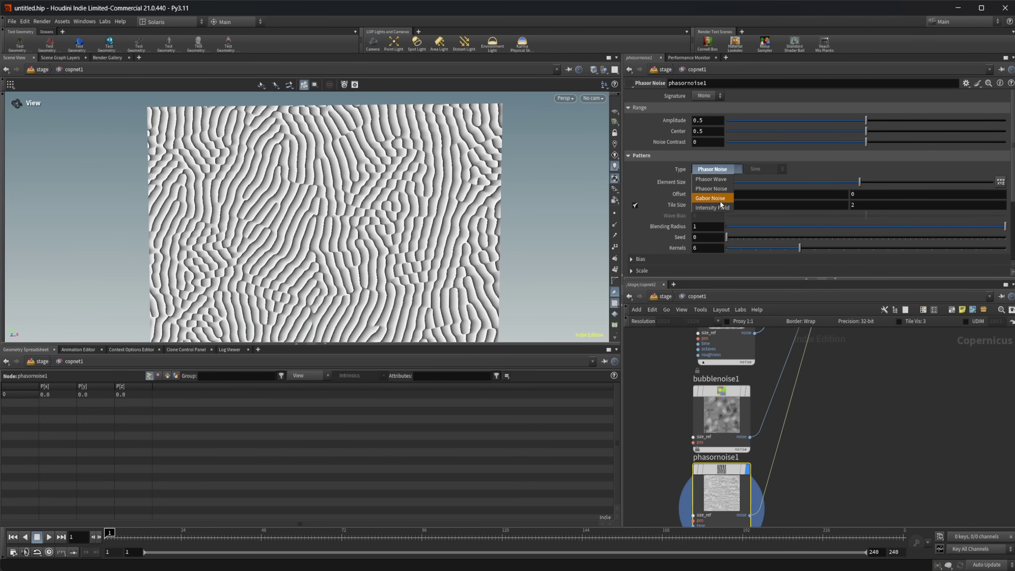
click(716, 198)
click(717, 170)
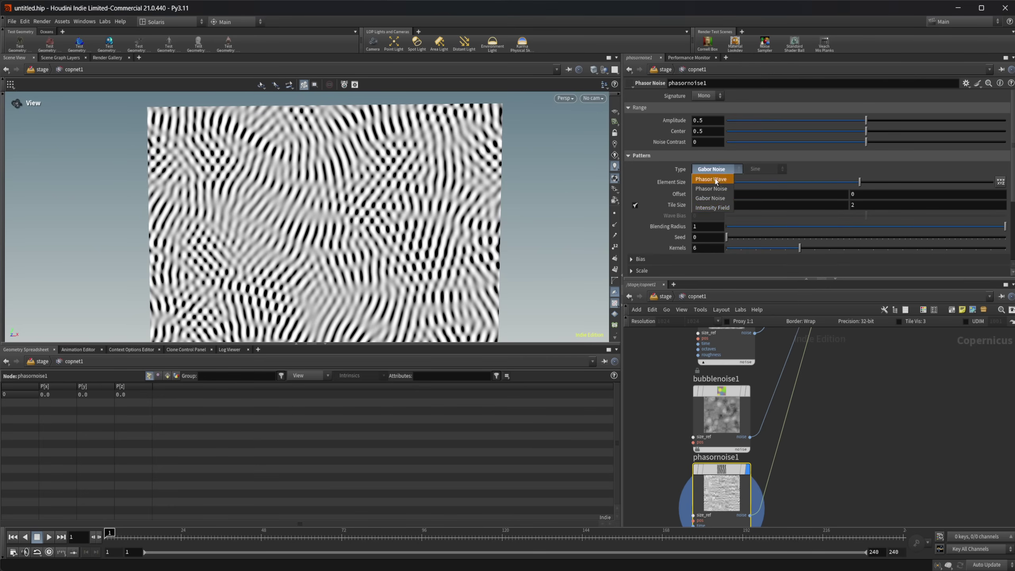
click(711, 209)
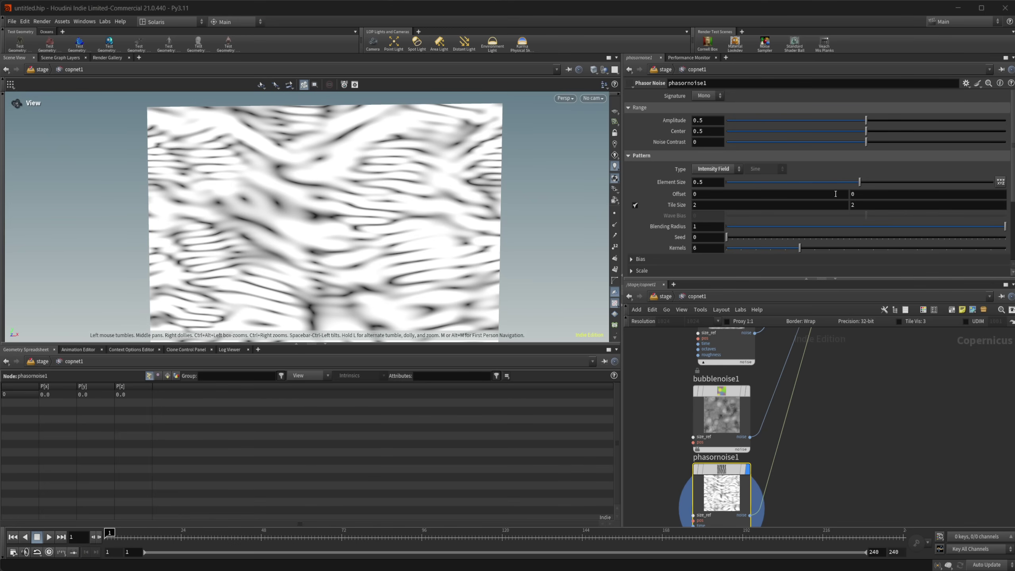
Set the phasor noise node's Element Size to 0.573 and its Kernels to 13.
mouse_move(860, 182)
mouse_down()
mouse_move(904, 183)
mouse_move(850, 183)
mouse_move(879, 185)
mouse_up()
scroll(321, 231, down, 5)
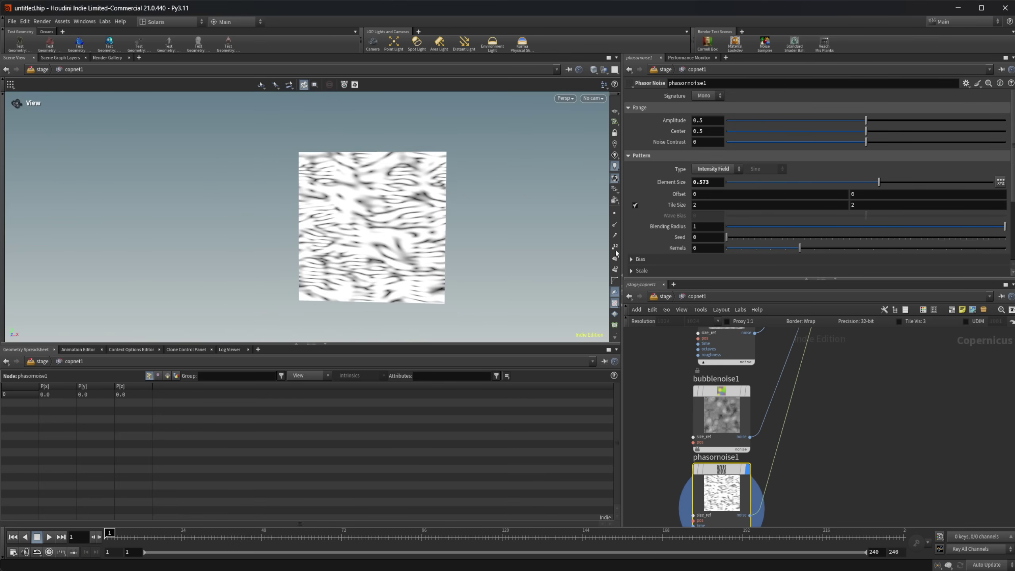
middle_drag(847, 381, 797, 437)
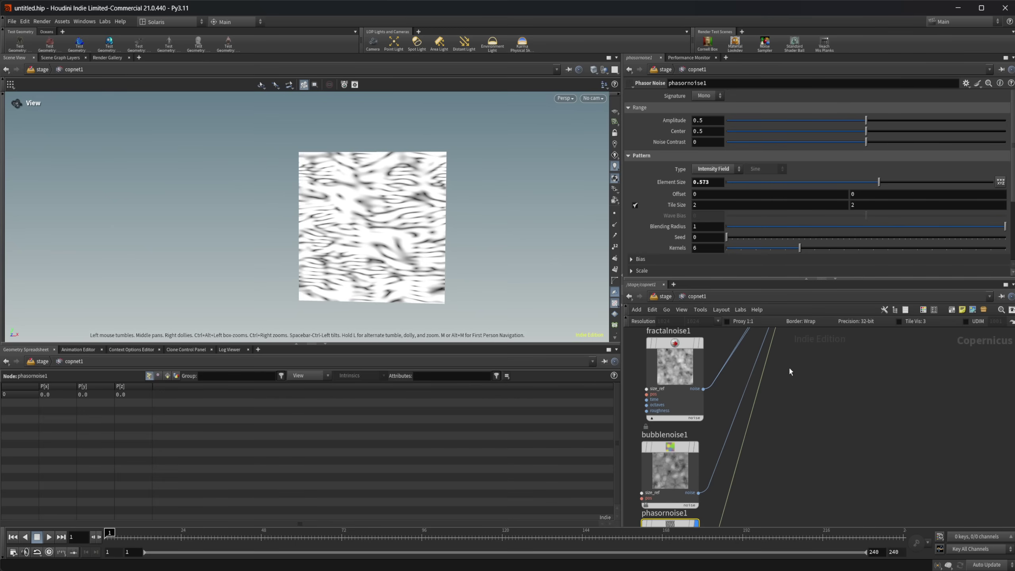
middle_drag(788, 366, 769, 411)
drag(800, 247, 902, 247)
Select the triplanar node and display its combined texture in the viewport.
scroll(798, 413, up, 2)
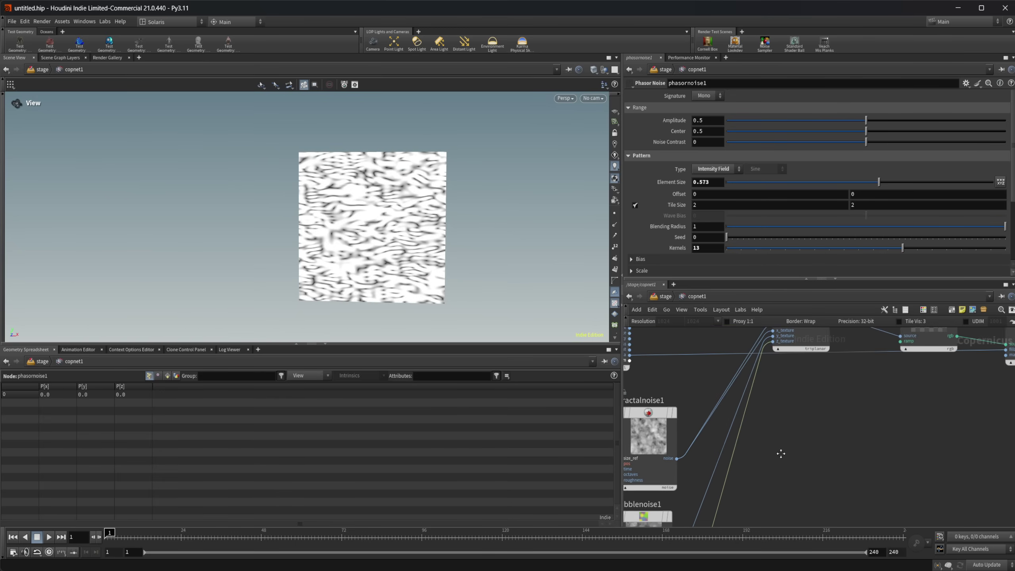
scroll(783, 368, up, 3)
click(790, 354)
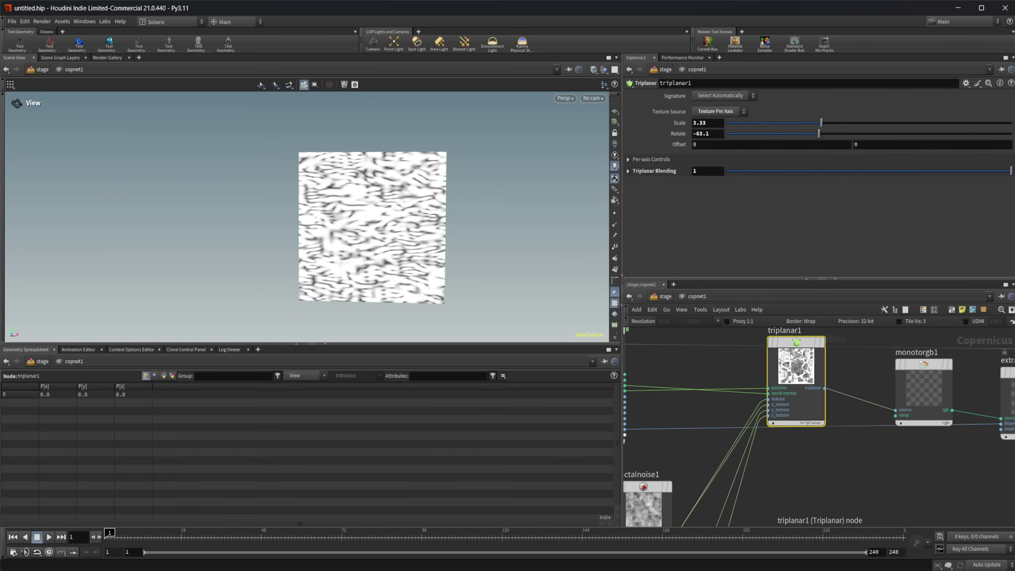
key(r)
middle_drag(888, 466, 739, 473)
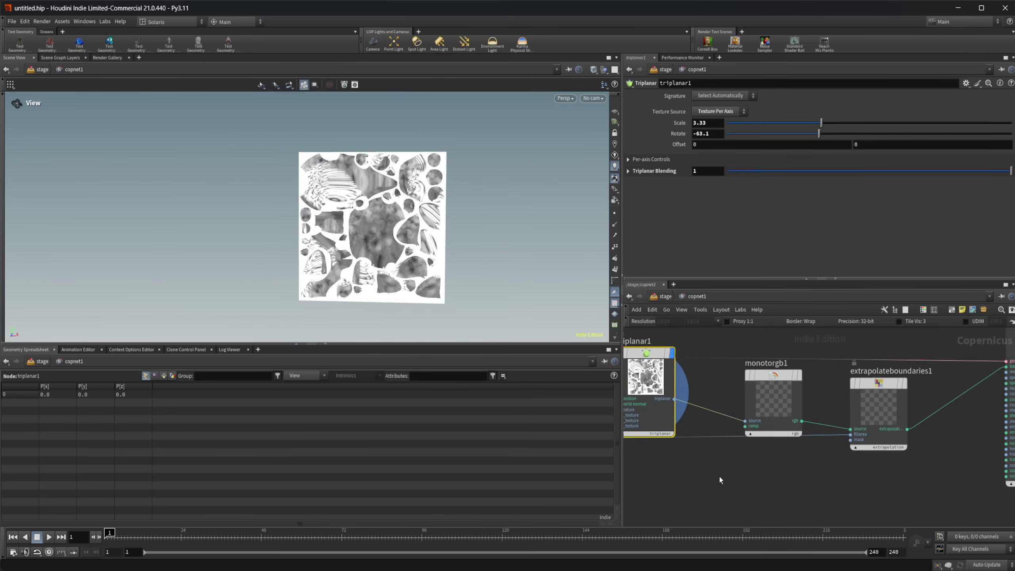
Display the preview material node so the textured rubber toy shows in the viewport.
scroll(801, 470, down, 3)
click(961, 374)
key(r)
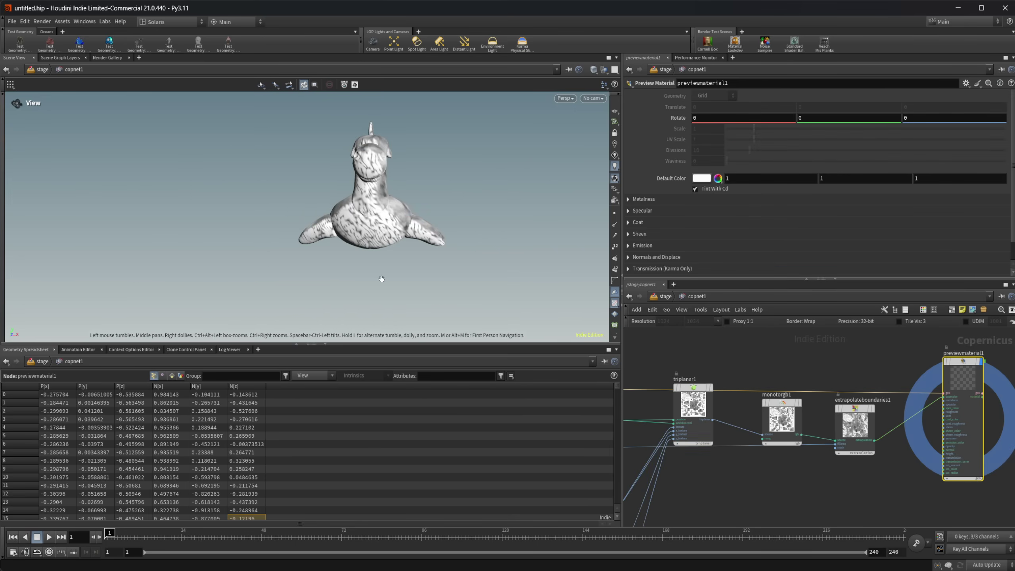
drag(373, 264, 396, 188)
Open the triplanar node's per-axis controls and set the X Axis Scale to 2.27.
middle_drag(710, 496, 803, 482)
click(728, 401)
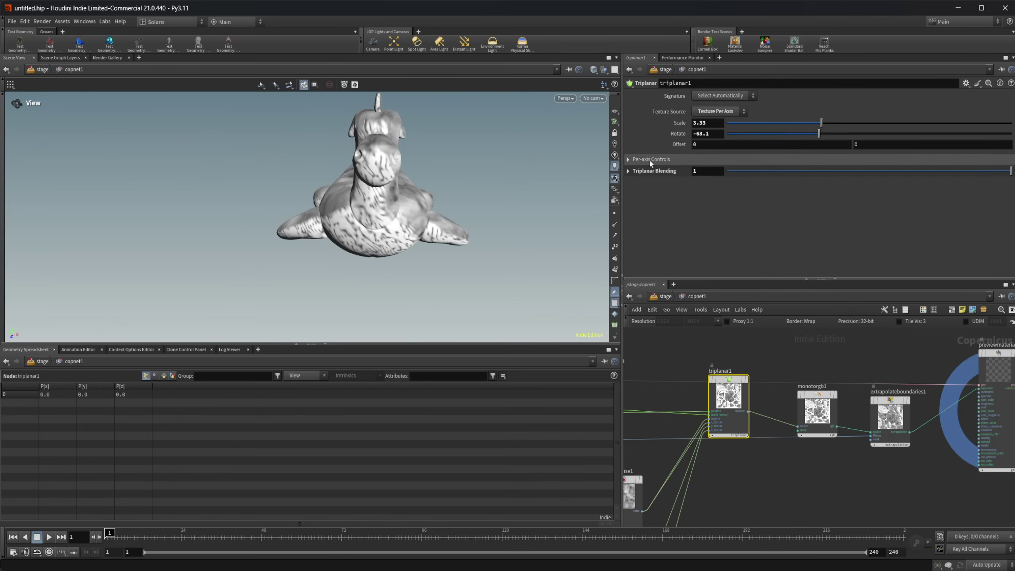
click(628, 160)
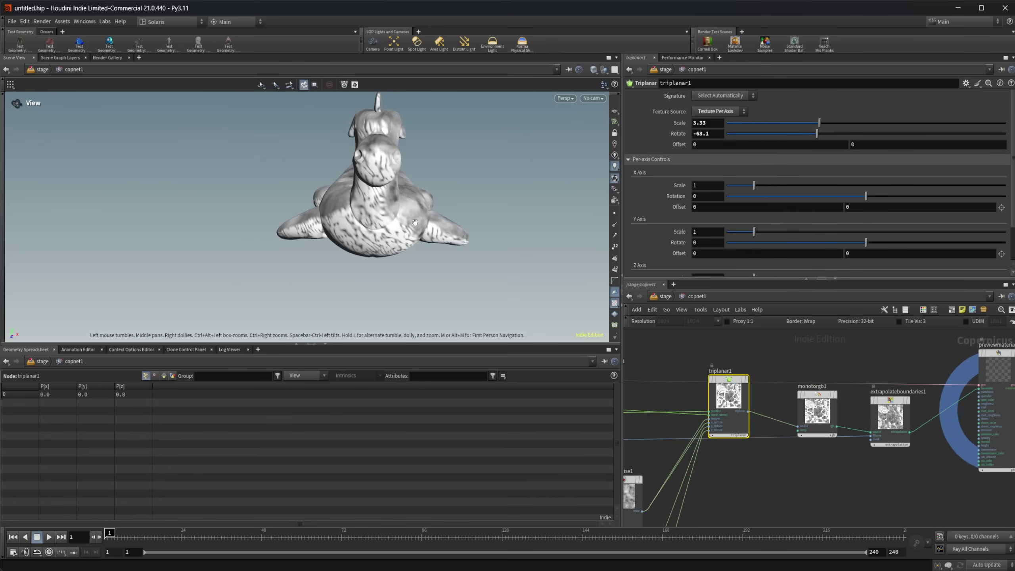
drag(379, 192, 402, 202)
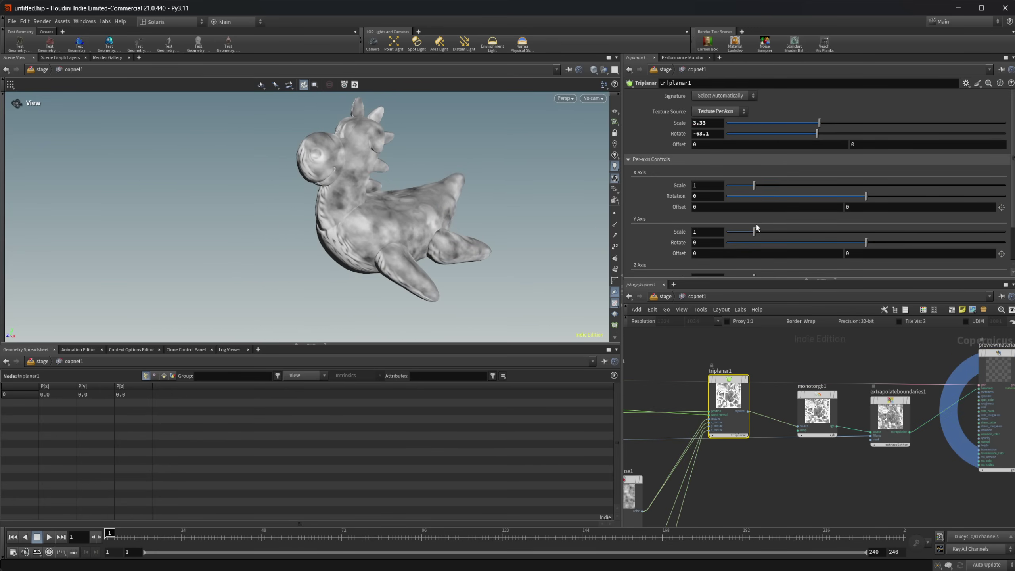
drag(755, 187, 790, 186)
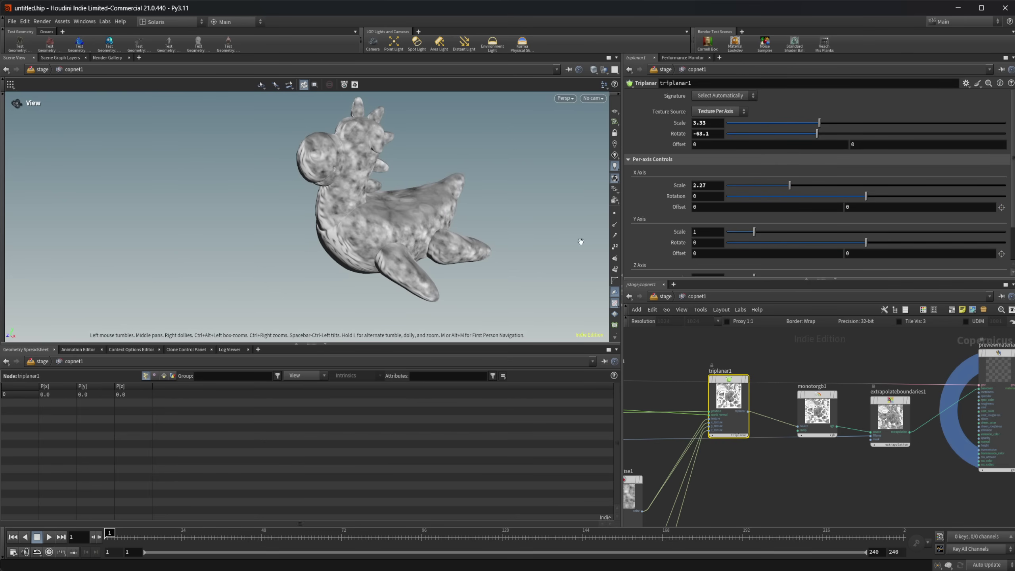
mouse_move(403, 257)
mouse_down()
mouse_move(382, 236)
mouse_move(401, 254)
mouse_up()
Set the X Axis Rotation to -79.7 and its first Offset value to 0.7.
scroll(719, 204, down, 1)
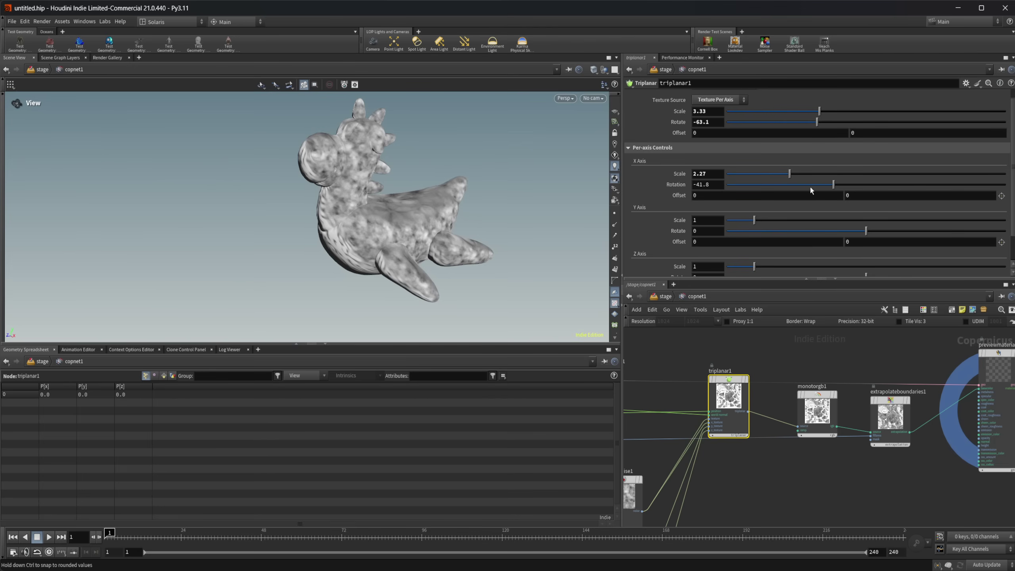
drag(810, 190, 782, 190)
middle_drag(727, 195, 900, 197)
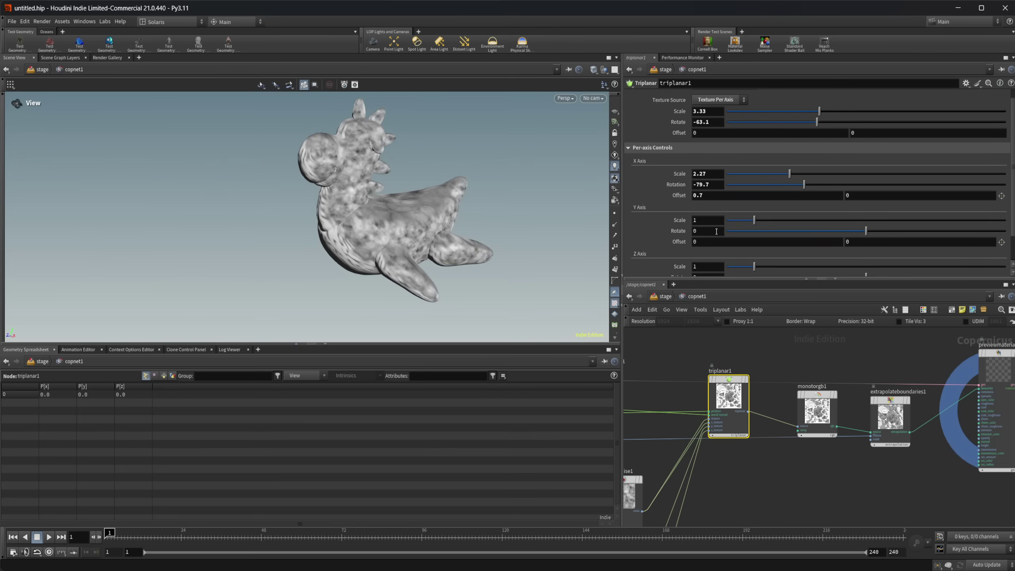
Pick the X Axis offset interactively on the toy's body, ending at about 0.009 and 0.168.
click(1001, 195)
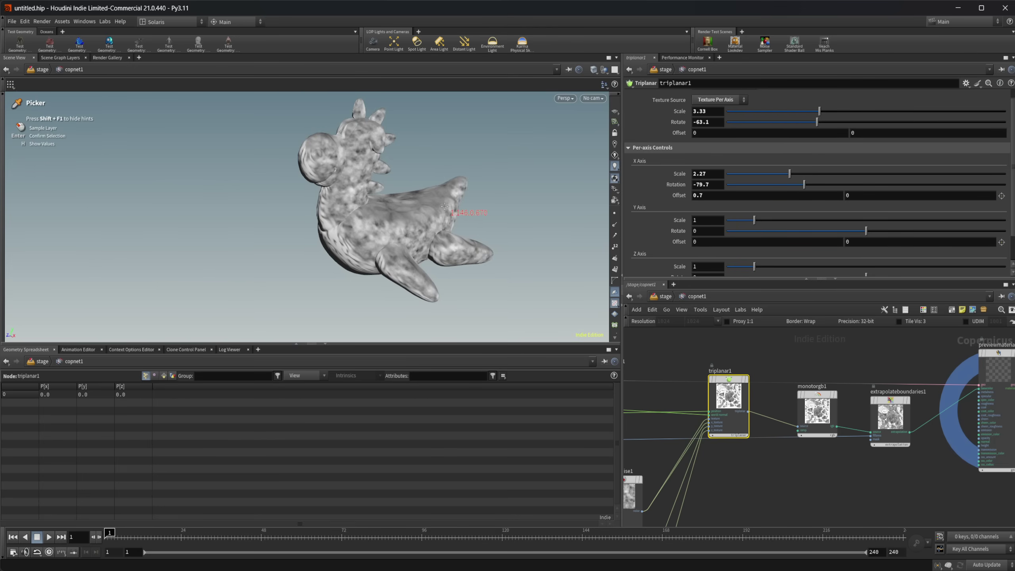
drag(444, 206, 364, 227)
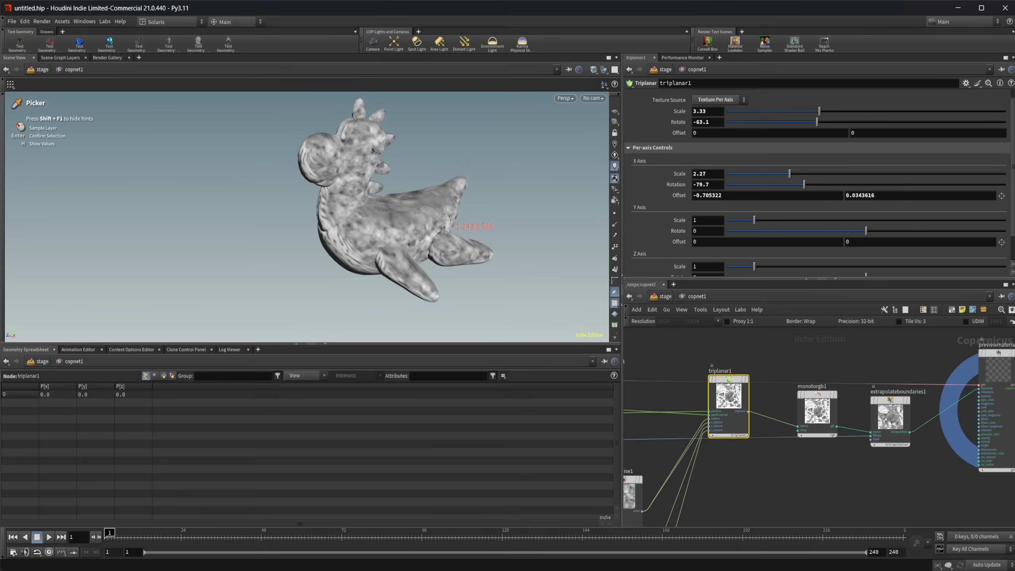
drag(451, 222, 455, 195)
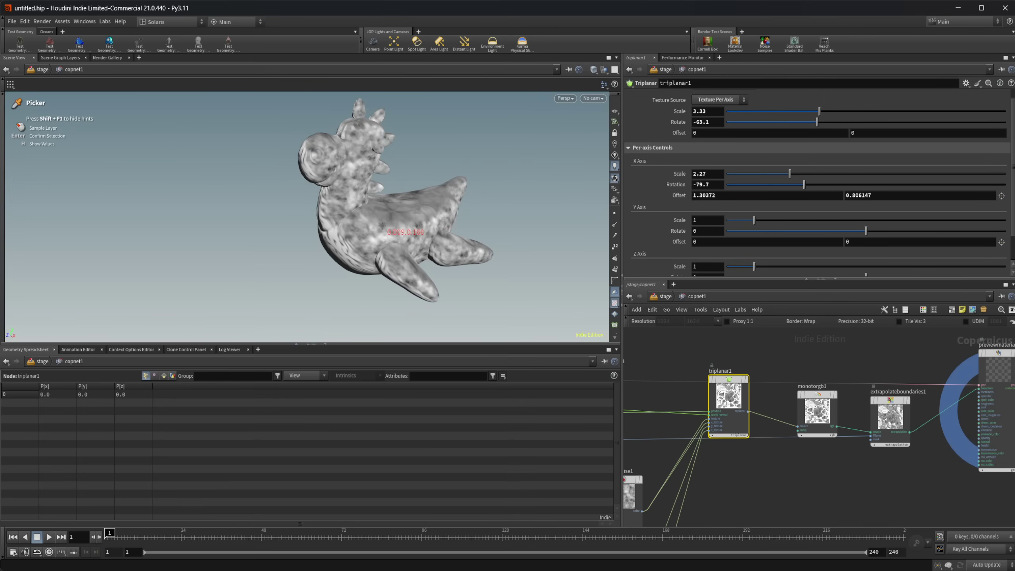
drag(404, 231, 415, 239)
key(Return)
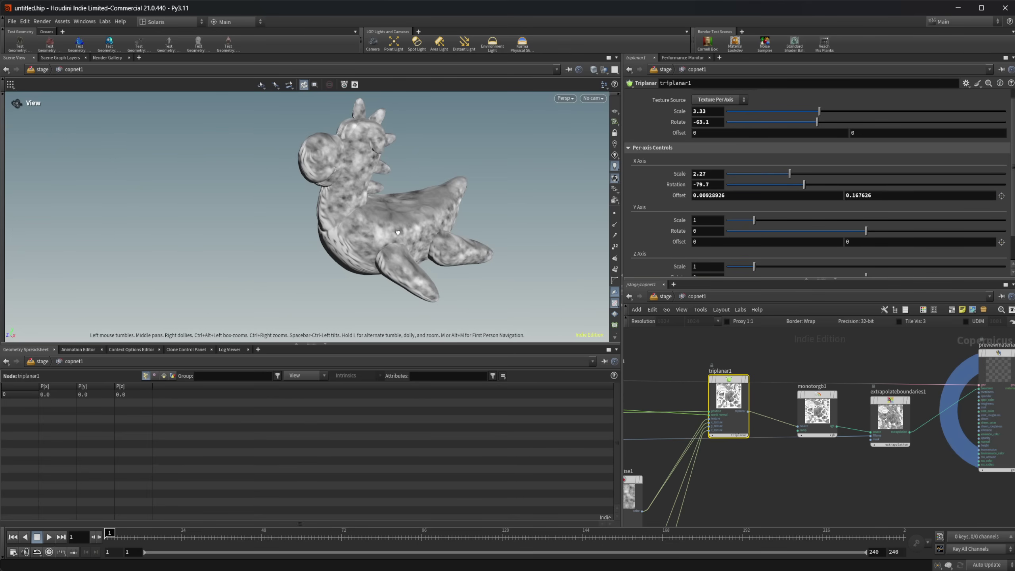
Set the triplanar node's Y Axis Scale to 2.08 and its Z Axis Scale to 1.2.
drag(404, 276, 348, 301)
drag(755, 220, 784, 220)
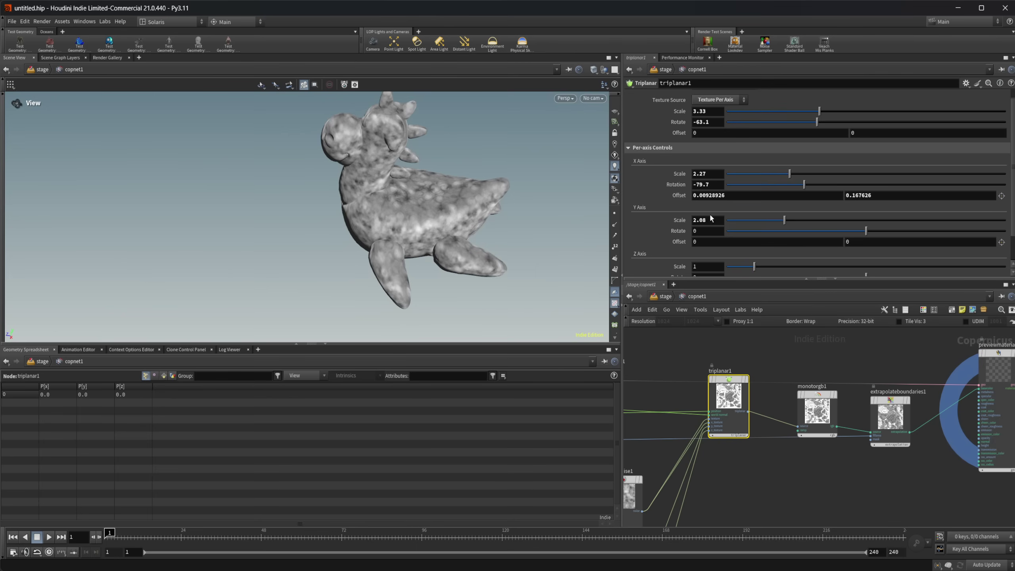
scroll(719, 222, down, 1)
drag(484, 218, 563, 203)
drag(442, 229, 516, 224)
mouse_move(750, 235)
mouse_down()
mouse_move(803, 234)
mouse_move(761, 238)
mouse_up()
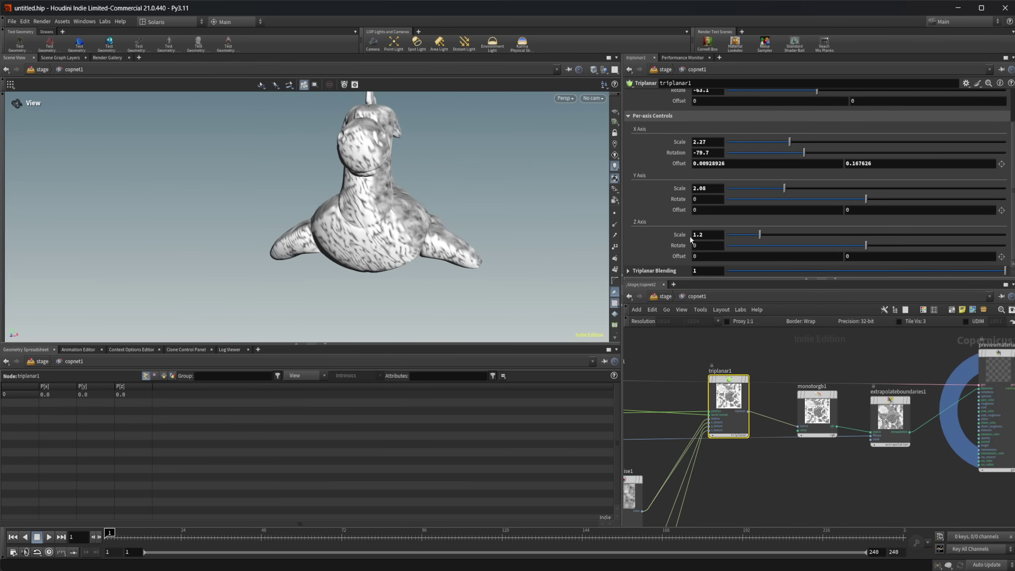
Soften the Triplanar Blending by moving the lower transition points of the X-Z Blending and Y Blend ramps toward the start.
click(648, 271)
scroll(666, 246, down, 4)
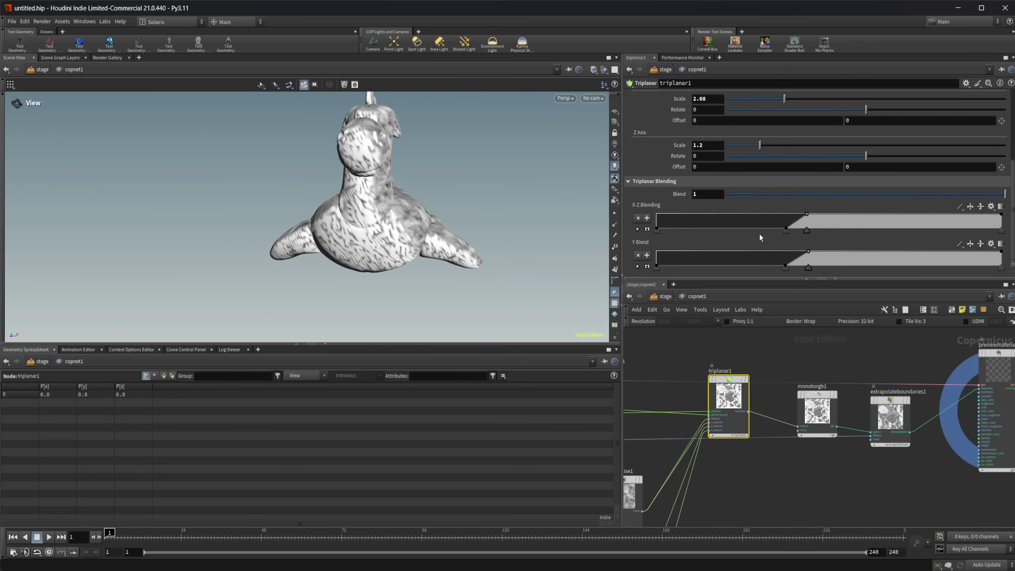
drag(786, 230, 776, 230)
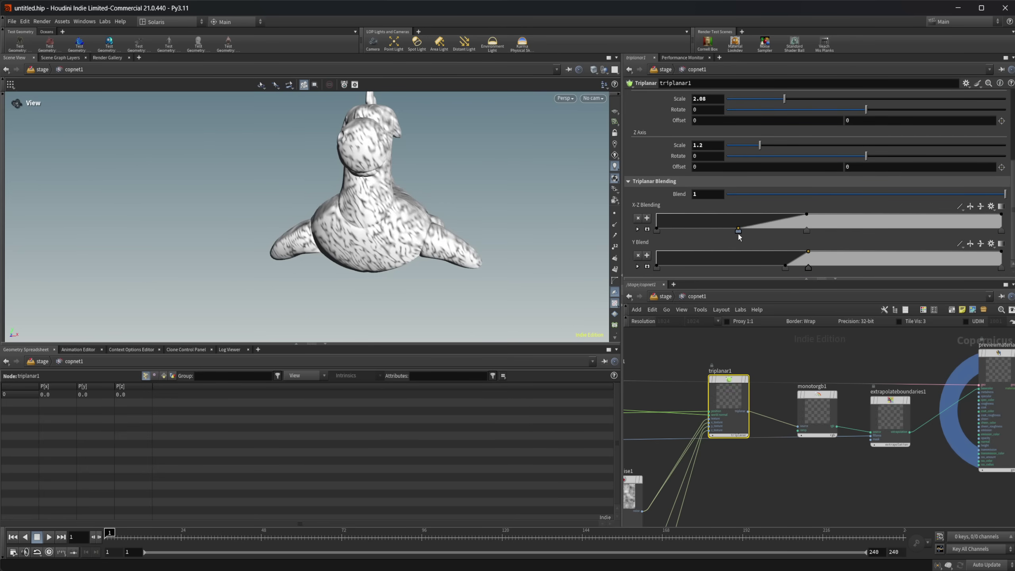
drag(426, 234, 530, 247)
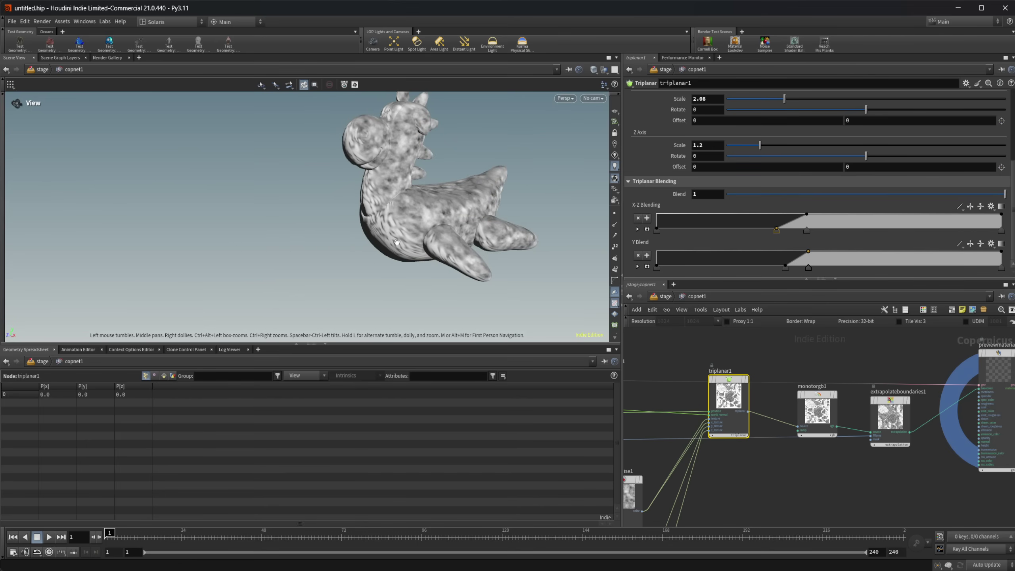
drag(808, 231, 738, 230)
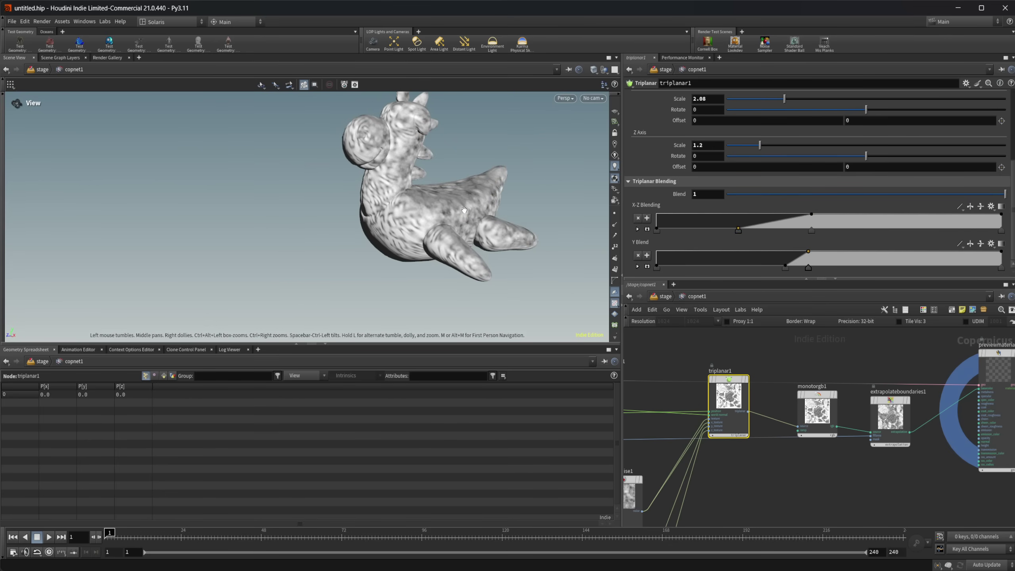
drag(463, 210, 451, 198)
drag(786, 271, 762, 269)
drag(401, 226, 464, 170)
Inspect the blended per-axis textures on the toy from several angles.
middle_drag(747, 462, 787, 472)
drag(411, 266, 466, 242)
drag(287, 235, 410, 226)
scroll(384, 240, up, 3)
scroll(390, 211, down, 3)
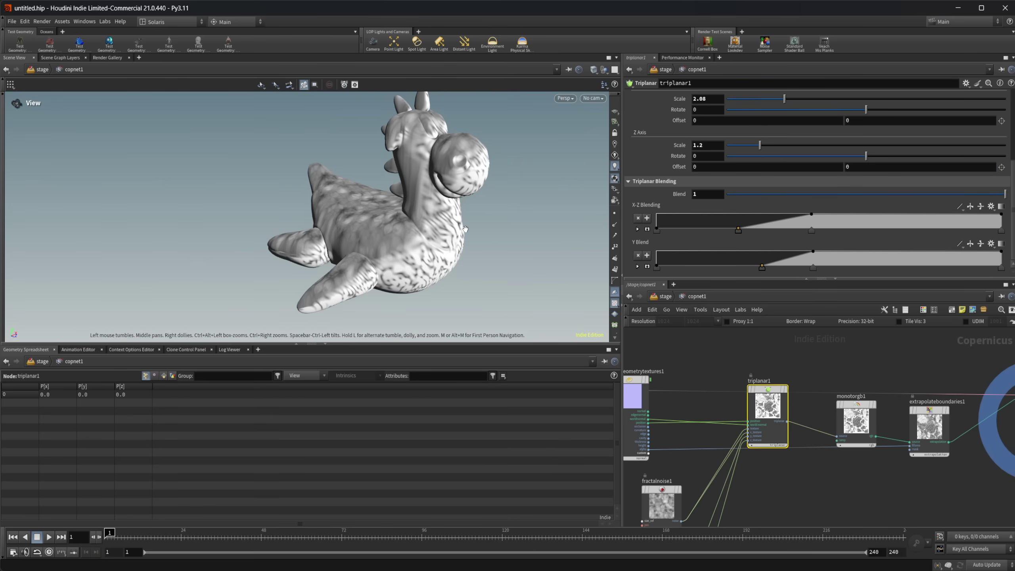
middle_drag(834, 385, 761, 387)
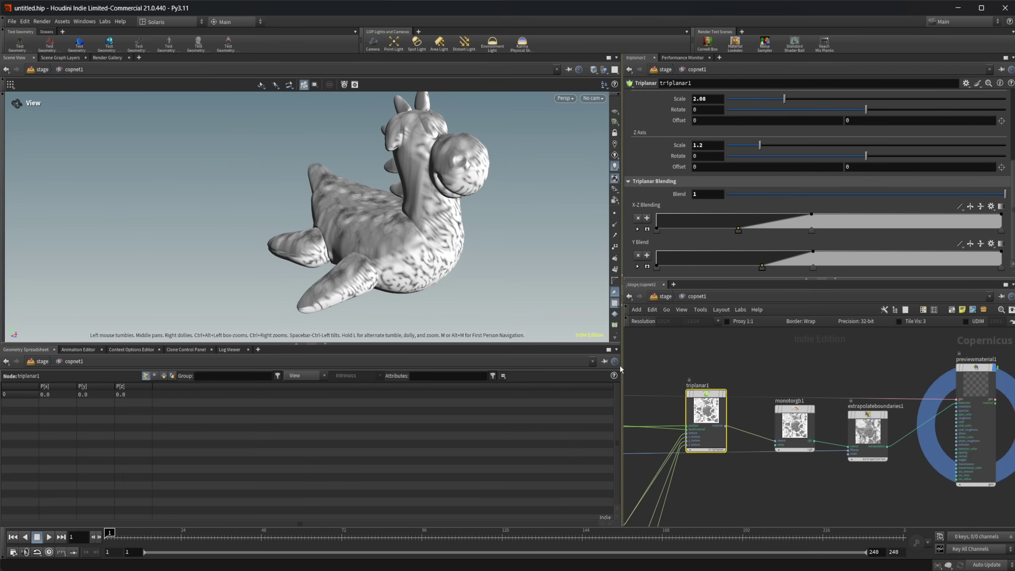
mouse_move(447, 281)
mouse_down()
mouse_move(422, 270)
mouse_move(434, 288)
mouse_up()
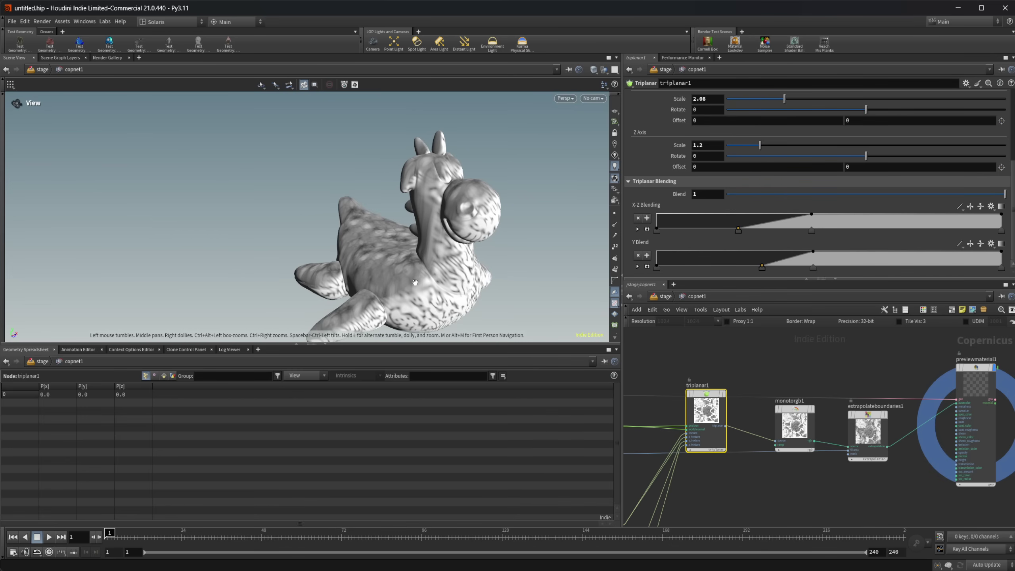
drag(409, 283, 379, 208)
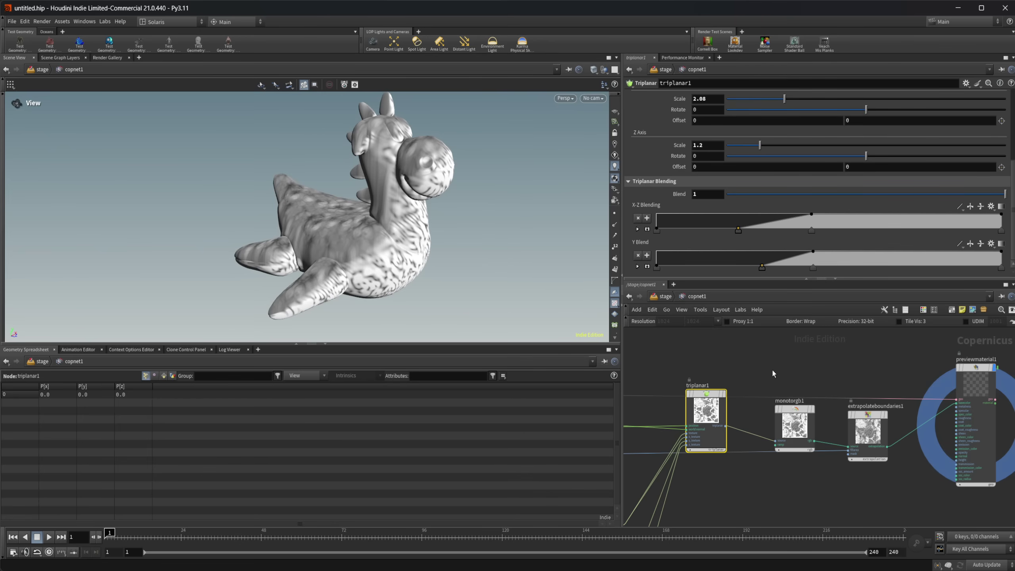
drag(453, 247, 486, 201)
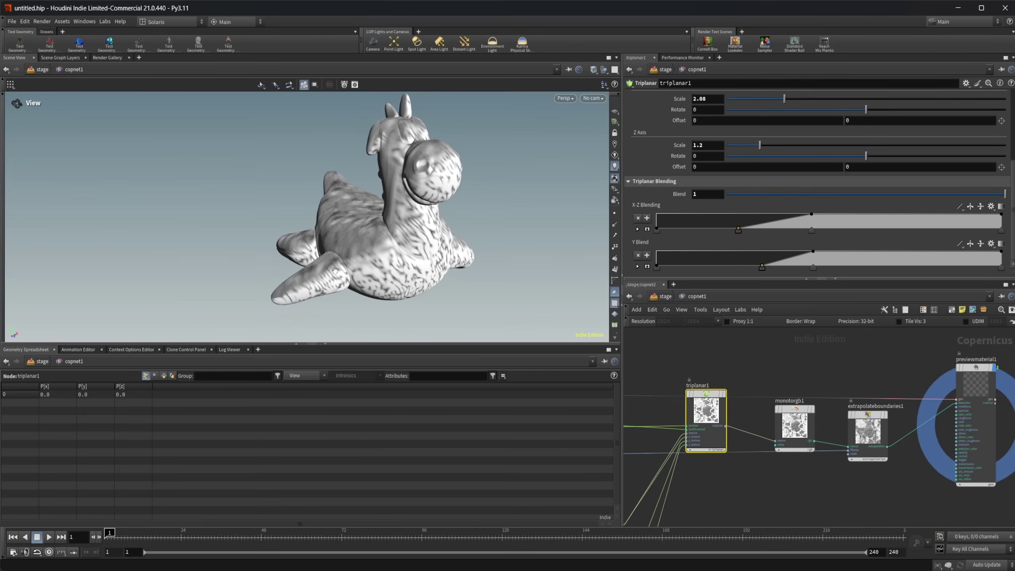
drag(396, 277, 434, 217)
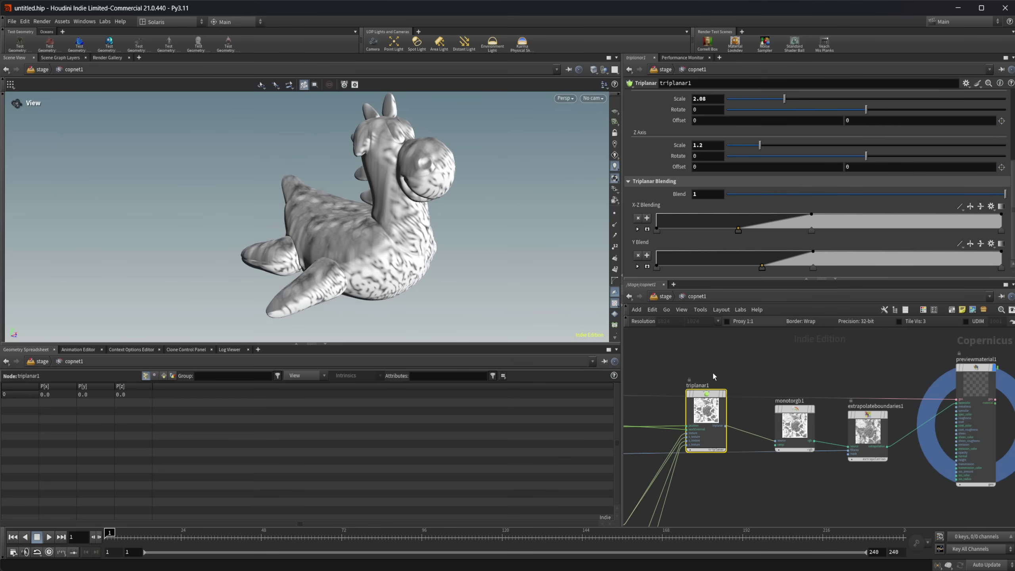
Review the node chain from the bake geometry textures node through triplanar to the preview material.
middle_drag(709, 374, 729, 372)
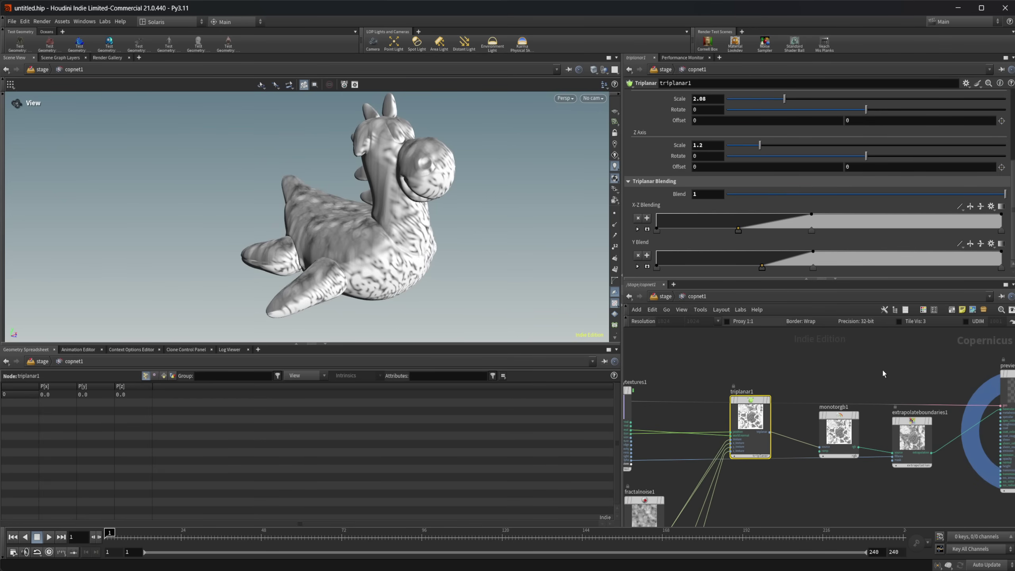
middle_drag(729, 391, 791, 390)
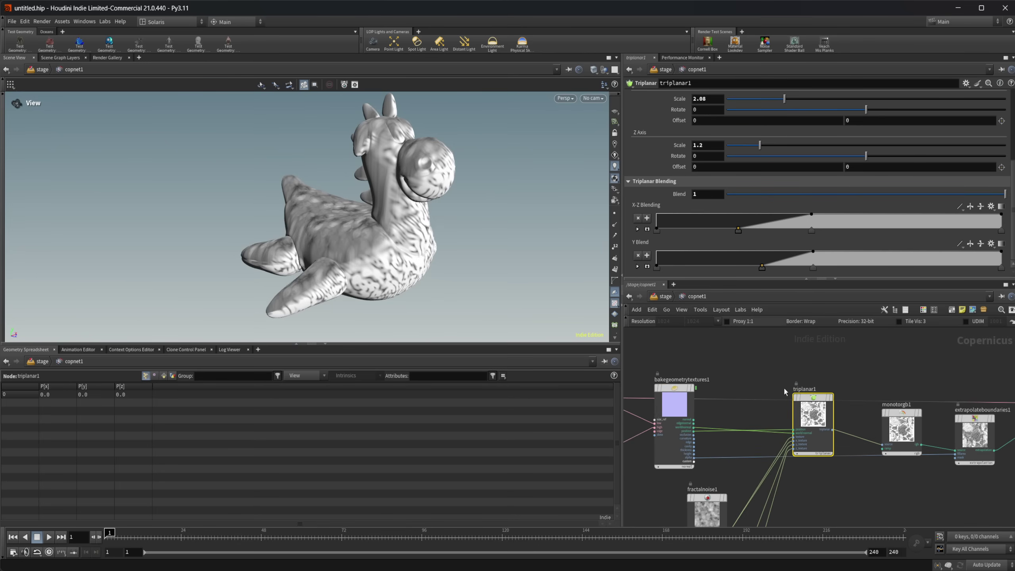
scroll(771, 390, down, 1)
scroll(696, 411, up, 1)
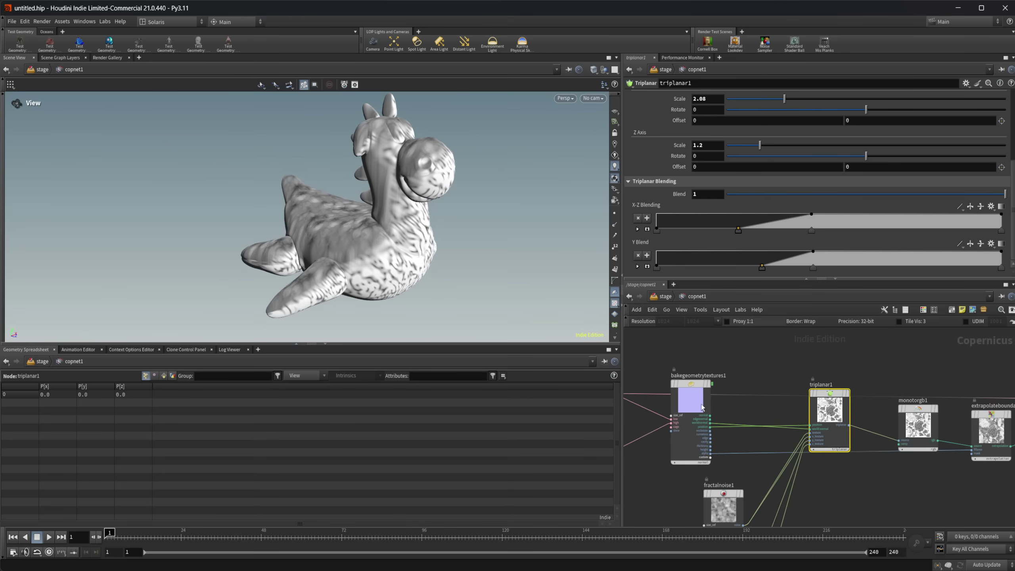
middle_drag(861, 373, 715, 349)
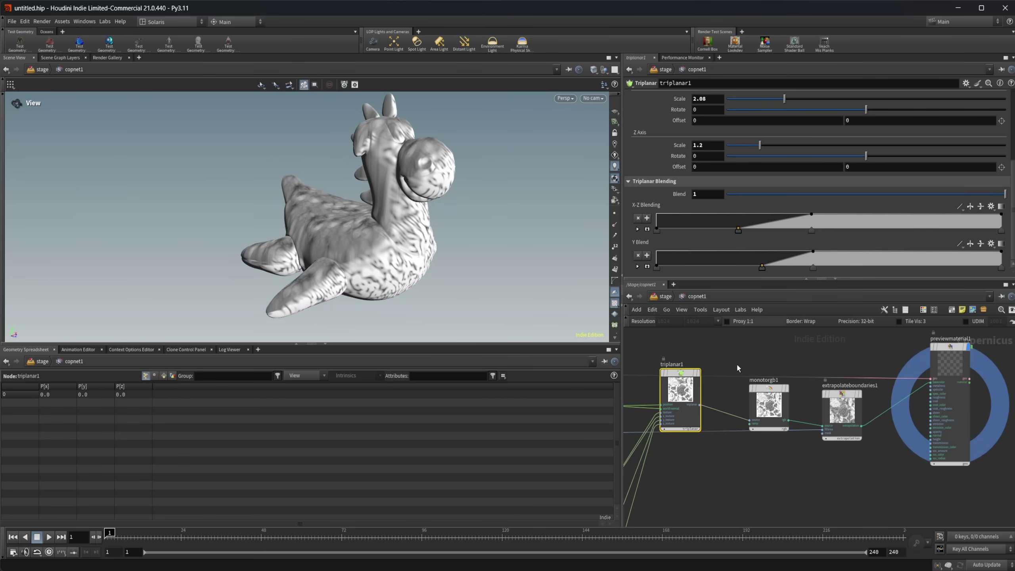
middle_drag(750, 367, 727, 371)
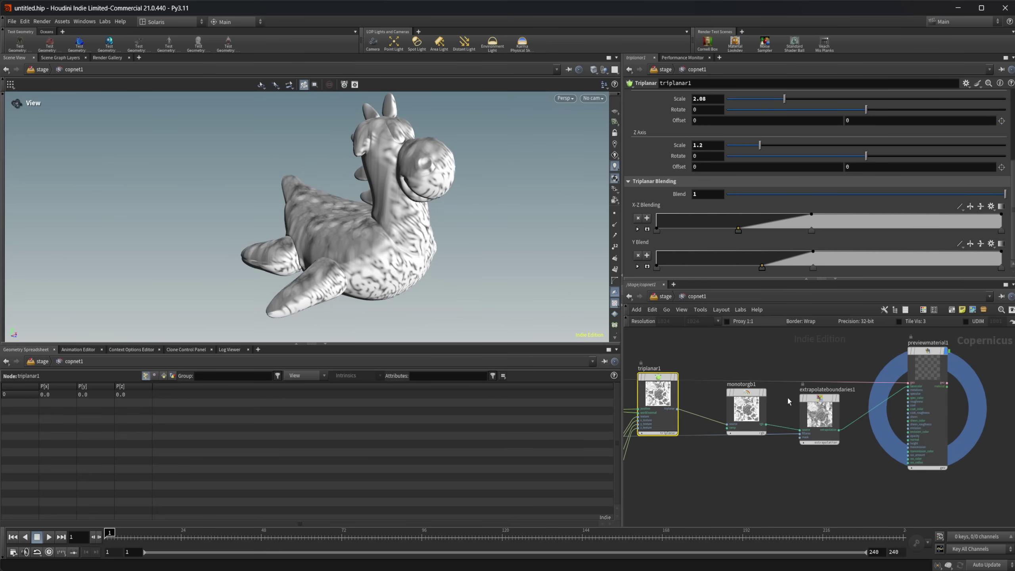